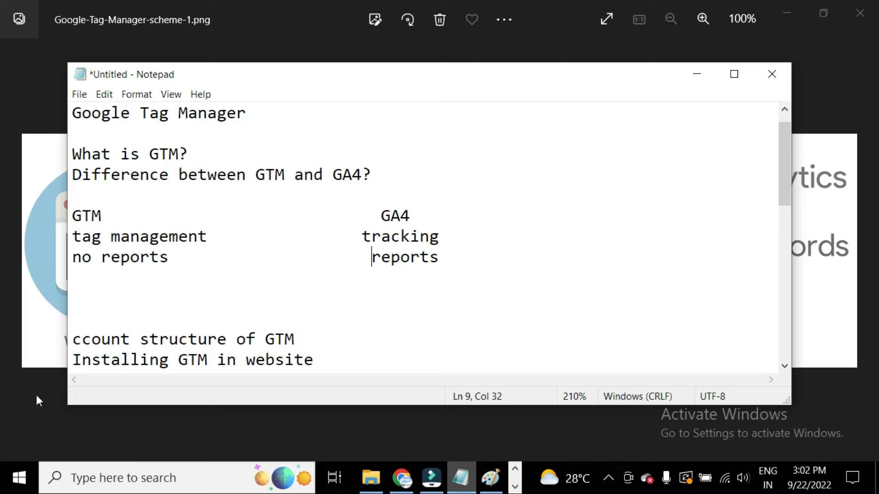
Correct the notes line so it reads 'Account structure of GTM'.
click(76, 341)
text(A)
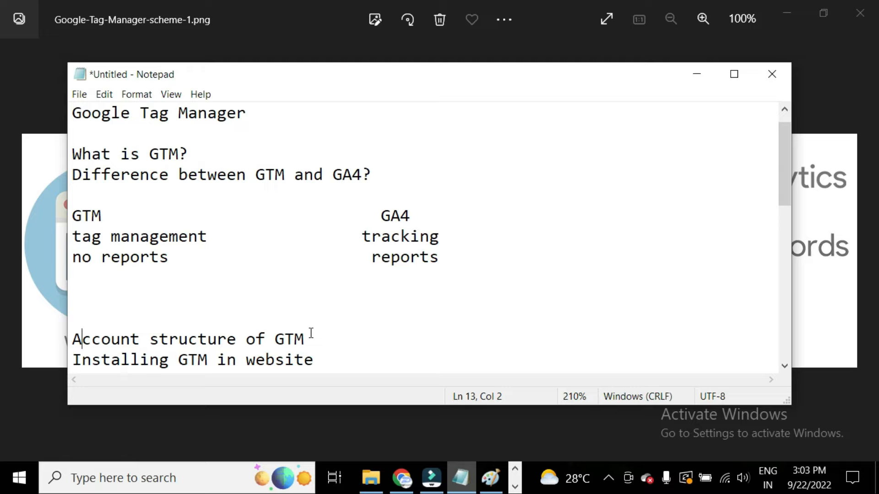
Switch to Paint and draw connector lines from the google account box down to account 1 and account 3.
click(492, 488)
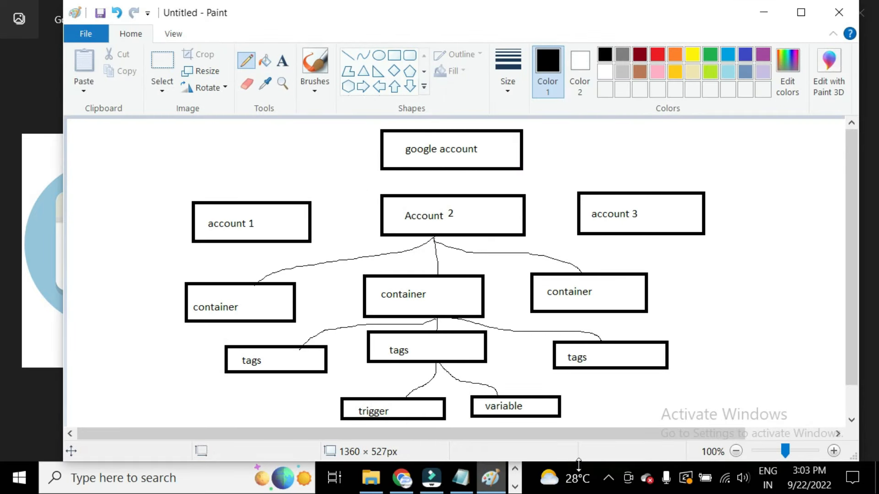
mouse_move(494, 155)
mouse_down()
mouse_move(506, 160)
mouse_move(600, 131)
mouse_up()
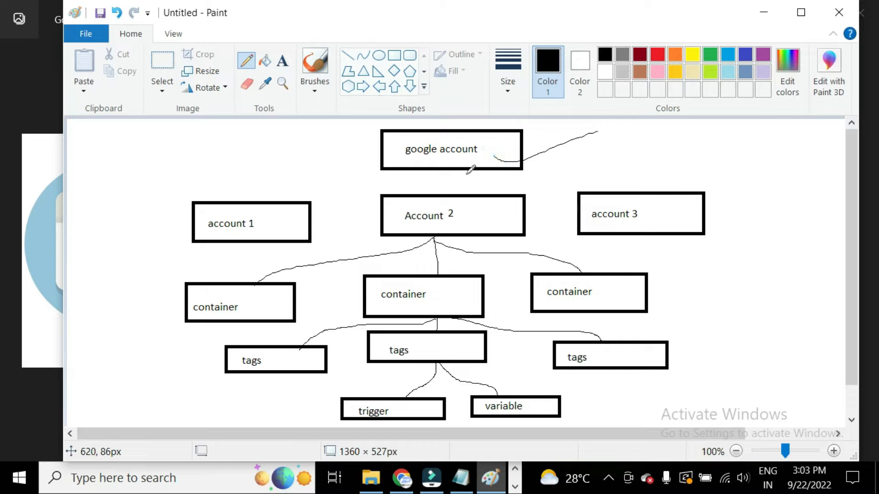
drag(453, 165, 298, 197)
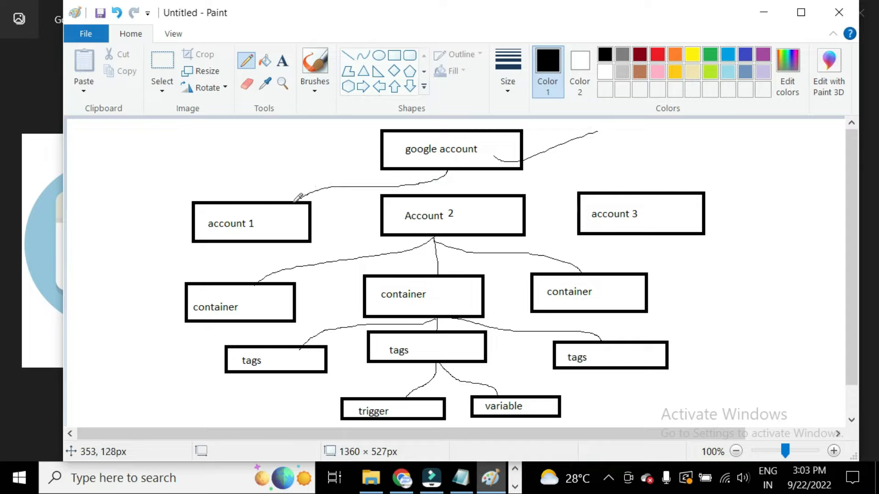
click(442, 176)
drag(442, 178, 627, 189)
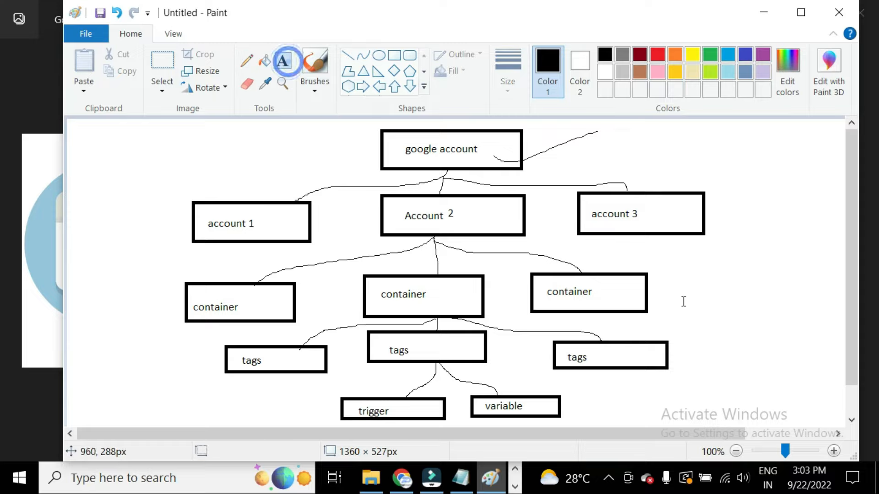
Add the text label 'website /app' beside the right-hand container box.
click(669, 291)
text(w)
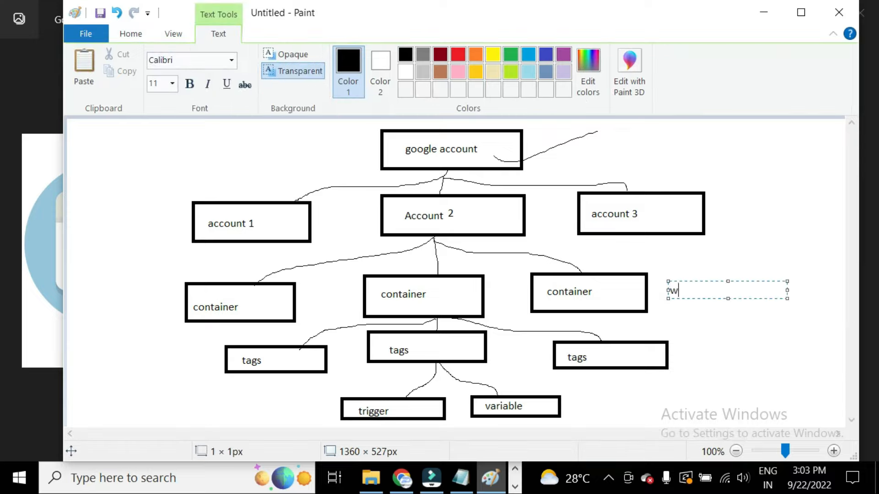
text(ebsite /app)
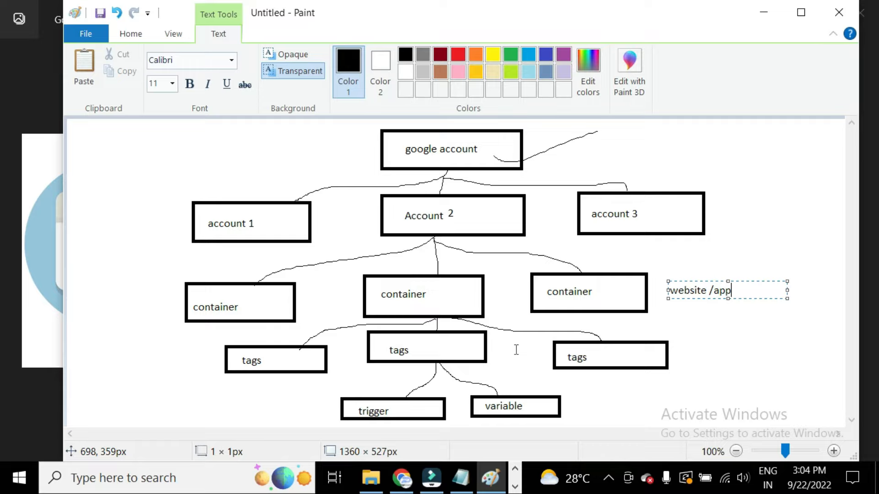
Return to the notes and highlight the 'Installing GTM in website' topic.
click(461, 477)
scroll(185, 328, down, 1)
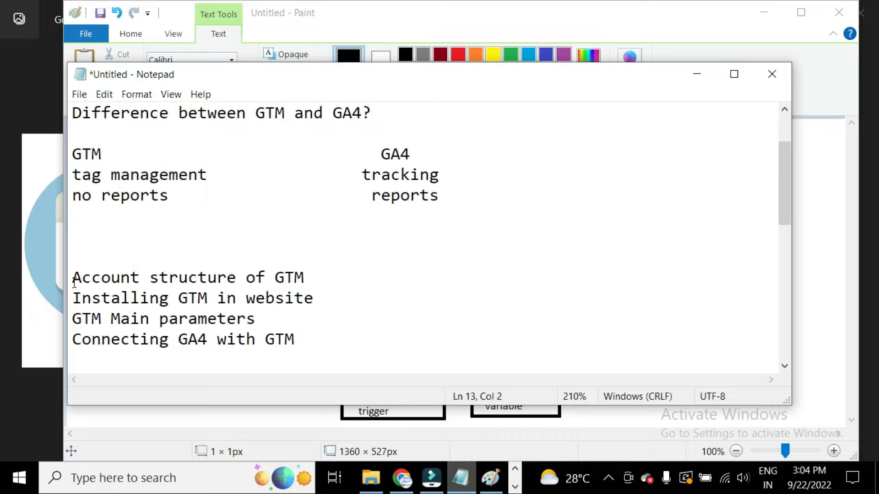
drag(75, 295, 209, 302)
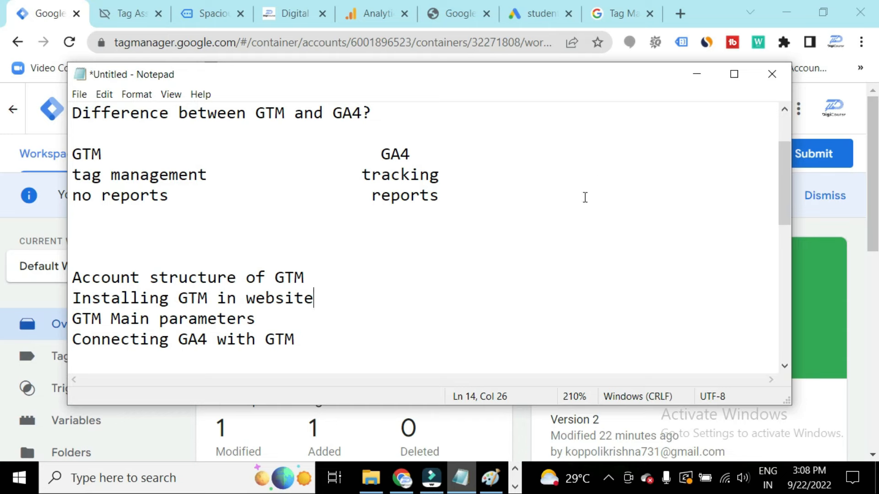
Minimize the notes and open the Tag Manager overview listing all accounts and containers.
click(697, 74)
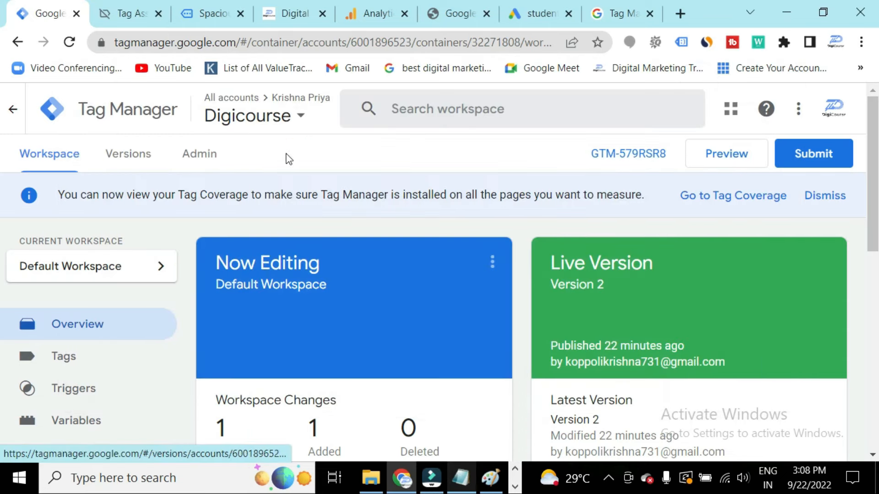
click(290, 117)
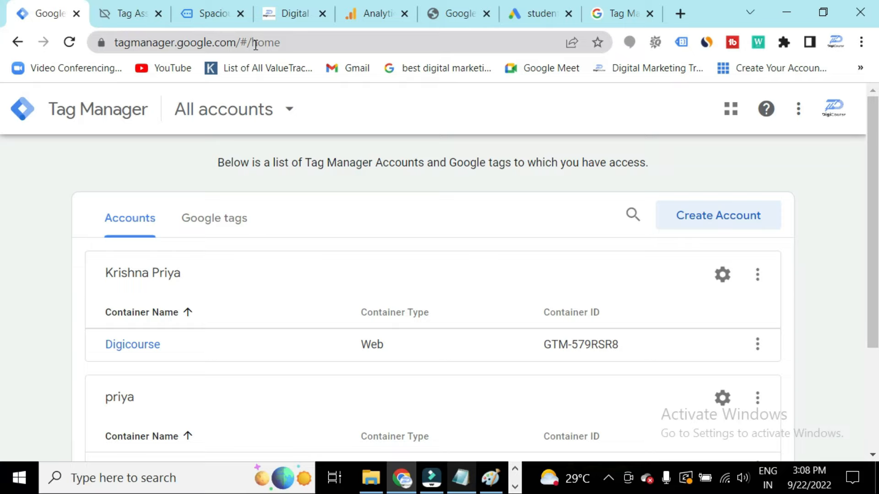
scroll(320, 285, down, 3)
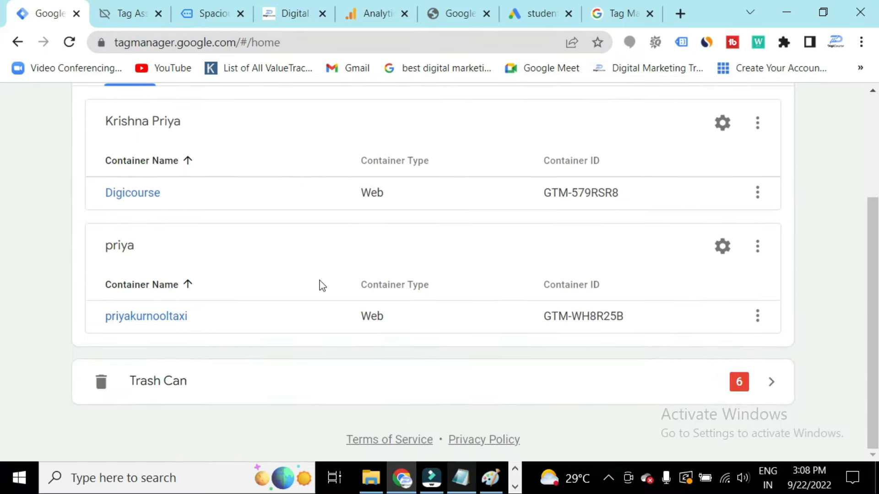
scroll(334, 346, up, 3)
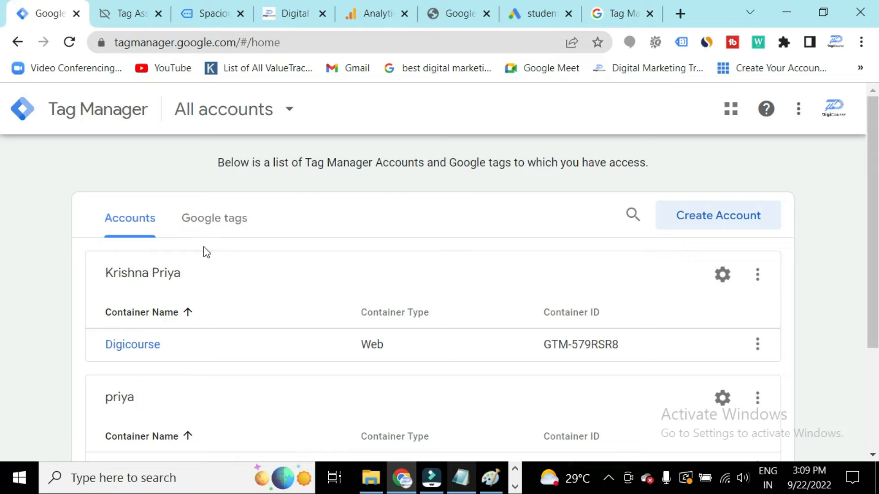
Start creating a new Tag Manager account and name it digital.
click(731, 218)
scroll(264, 337, down, 1)
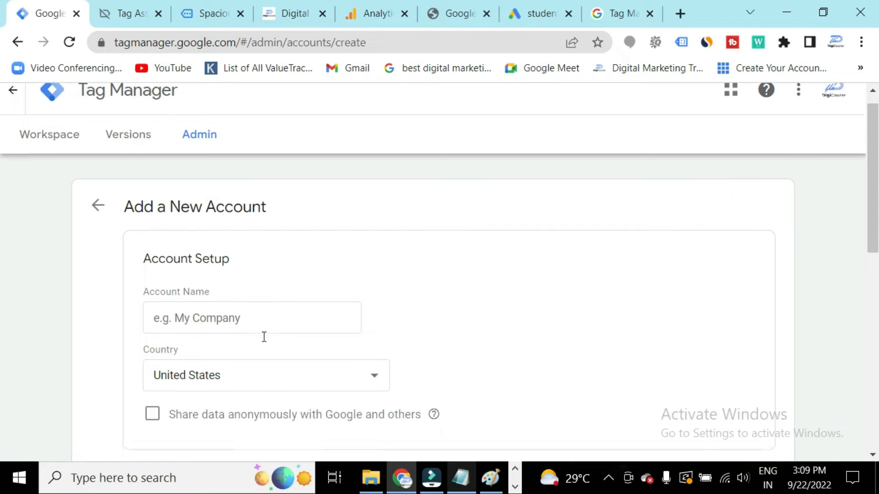
scroll(264, 337, down, 1)
click(249, 257)
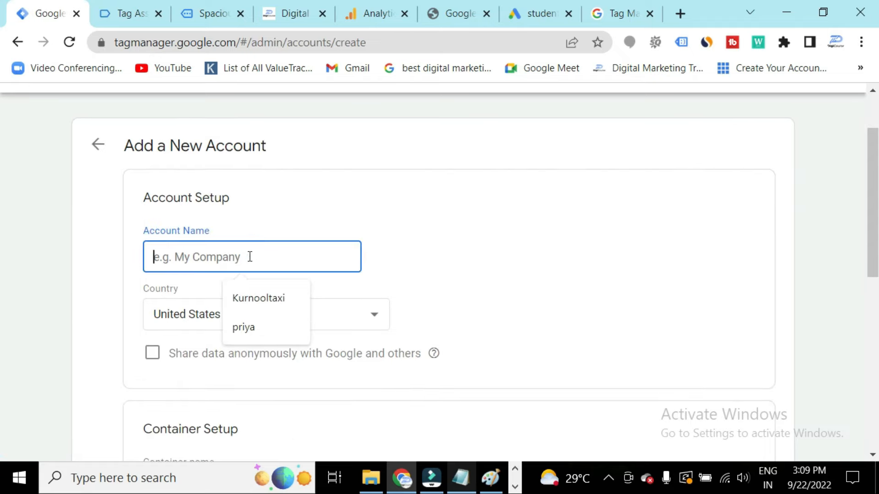
text(digital)
Set the new account's country to India.
scroll(249, 257, down, 2)
click(245, 237)
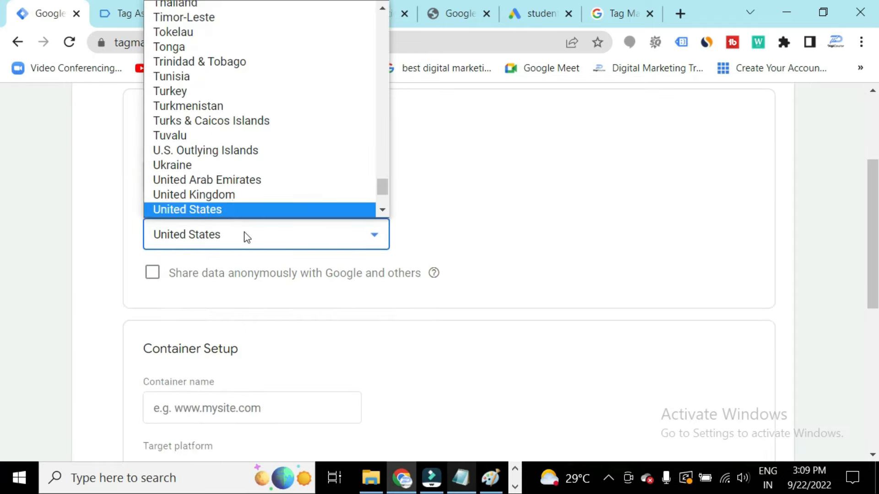
text(in)
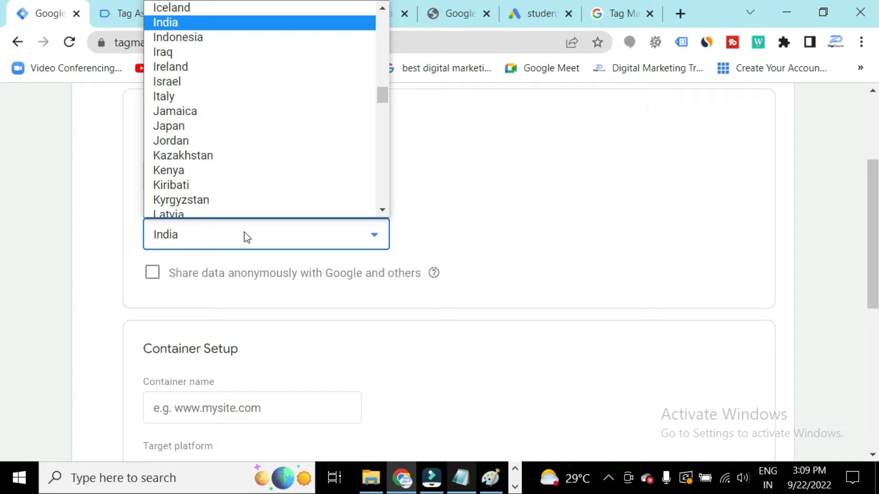
click(224, 22)
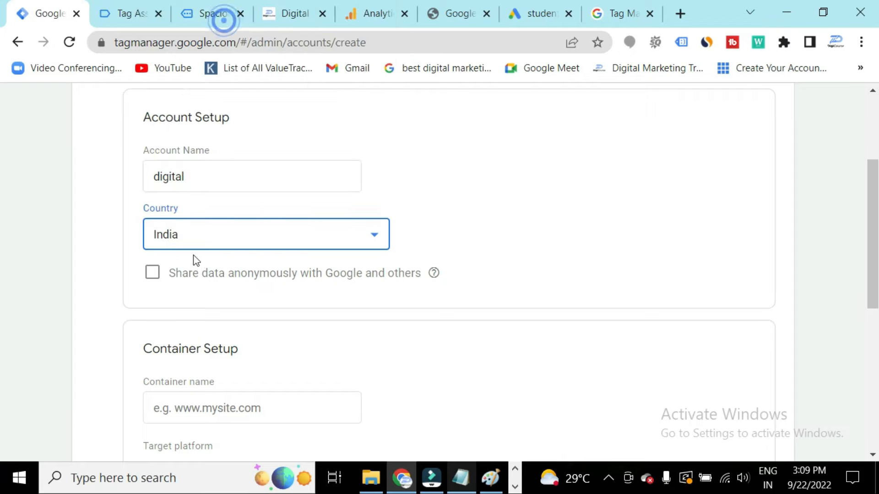
Name the container digital and choose Web as its target platform.
scroll(197, 261, down, 5)
click(261, 174)
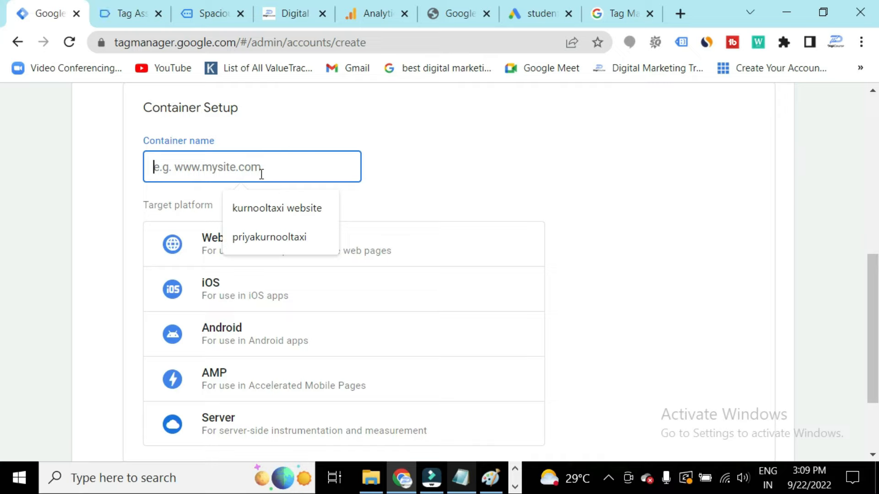
text(digital)
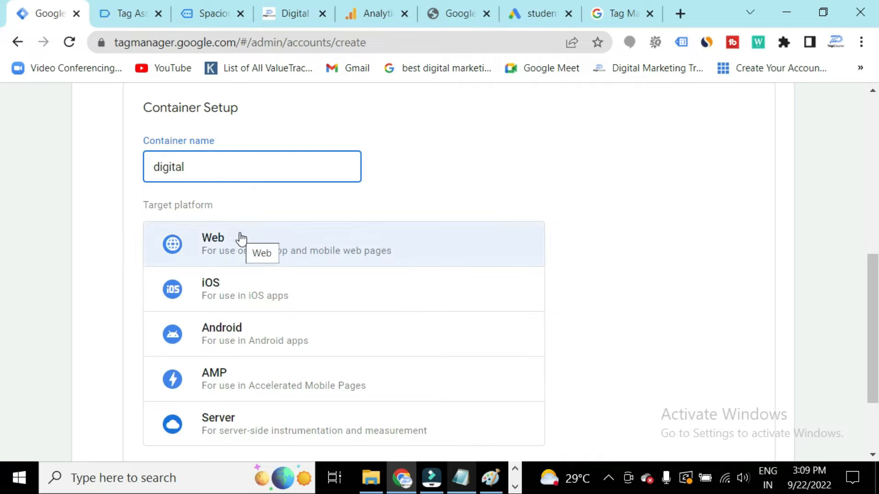
click(241, 237)
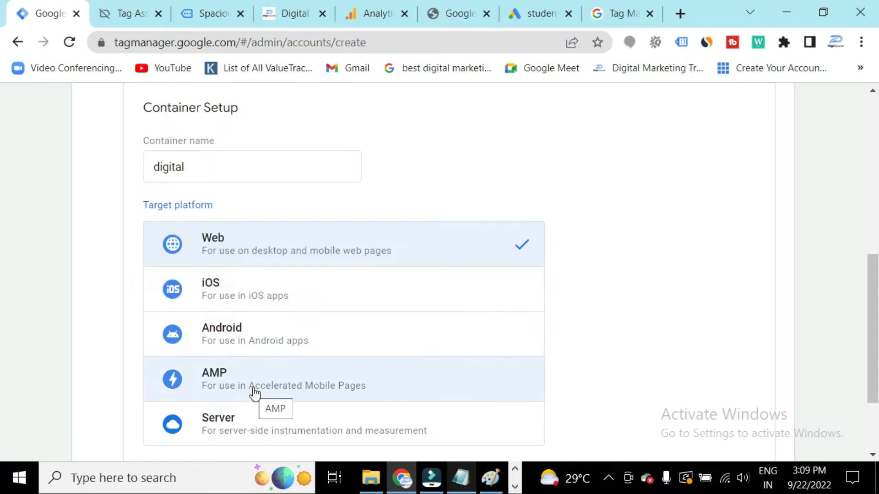
Create the account and accept the Data Processing Terms in the Terms of Service agreement.
scroll(256, 395, down, 2)
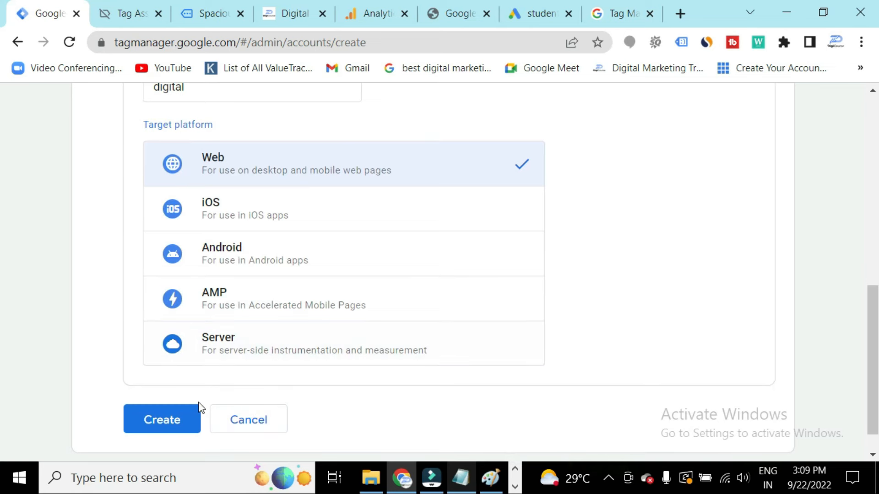
click(174, 416)
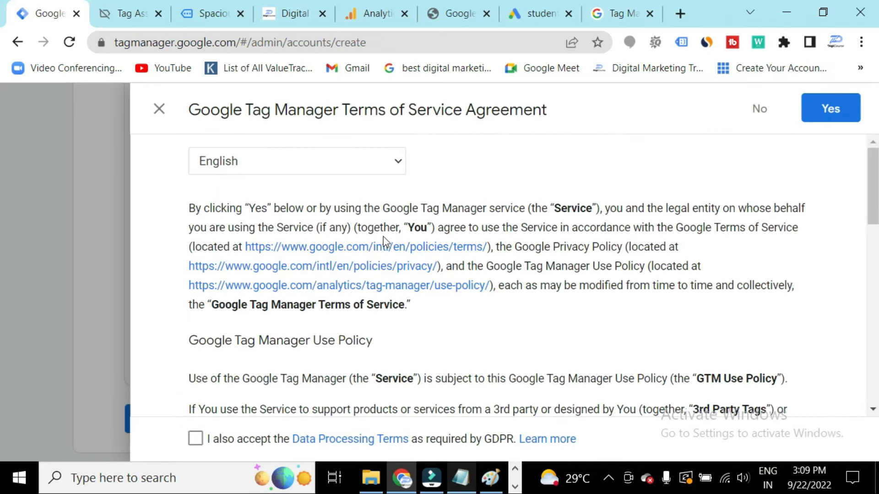
scroll(375, 284, down, 2)
scroll(376, 287, down, 4)
scroll(376, 305, up, 6)
click(196, 440)
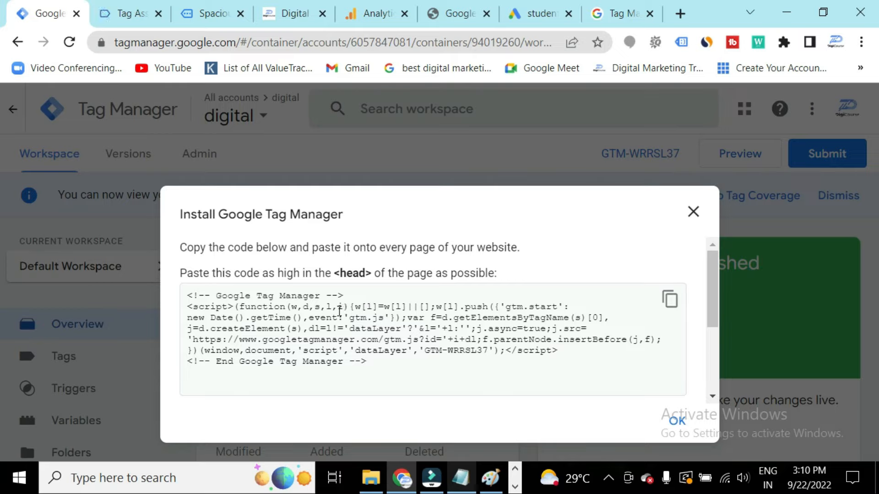
Review the Google Tag Manager installation code snippets for the page head and body.
drag(231, 306, 324, 350)
click(370, 357)
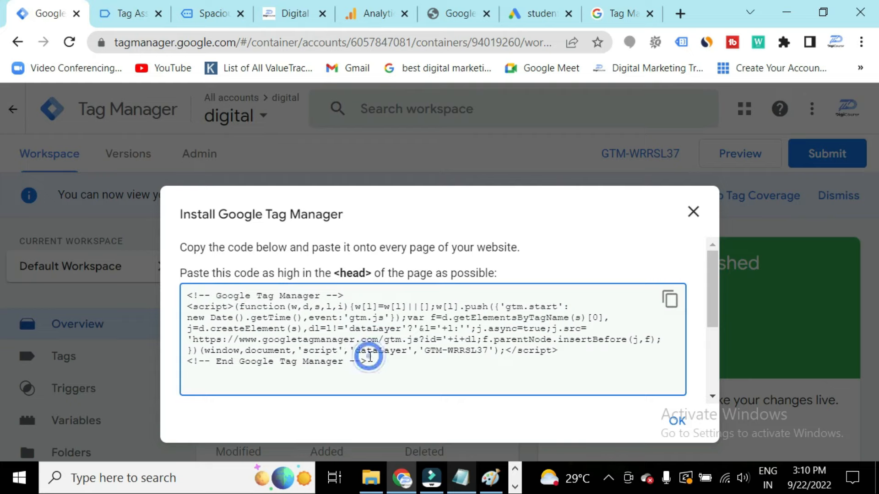
scroll(352, 293, down, 5)
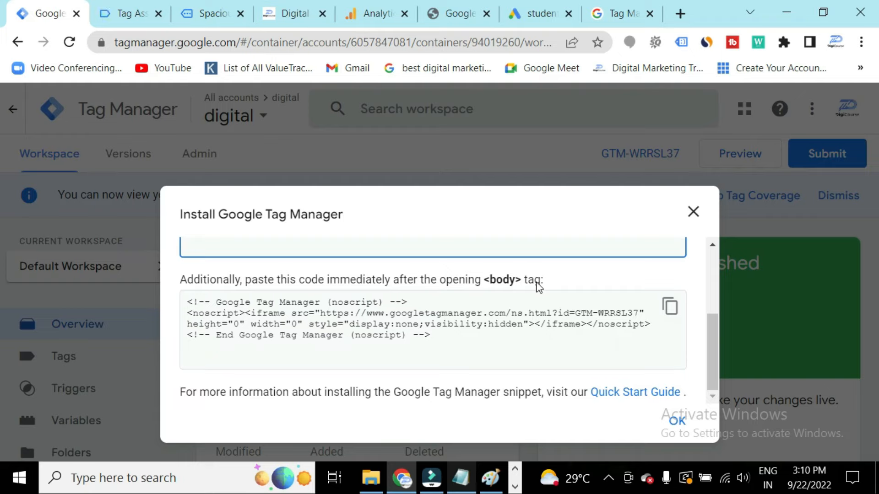
scroll(548, 346, up, 5)
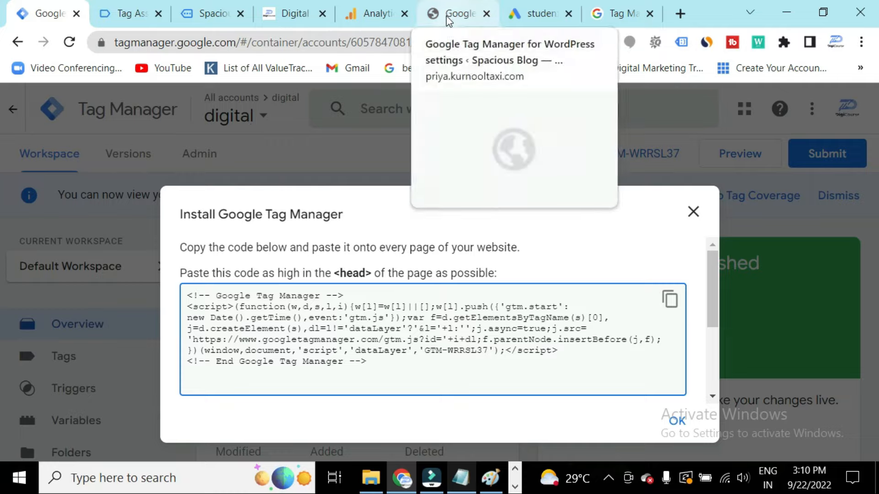
Switch to the WordPress admin tab and open the Add New plugins page.
click(472, 14)
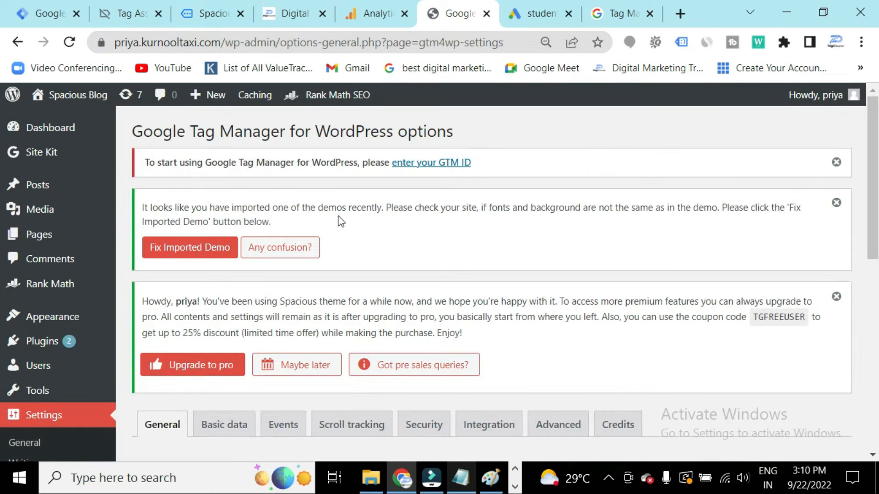
scroll(339, 221, down, 5)
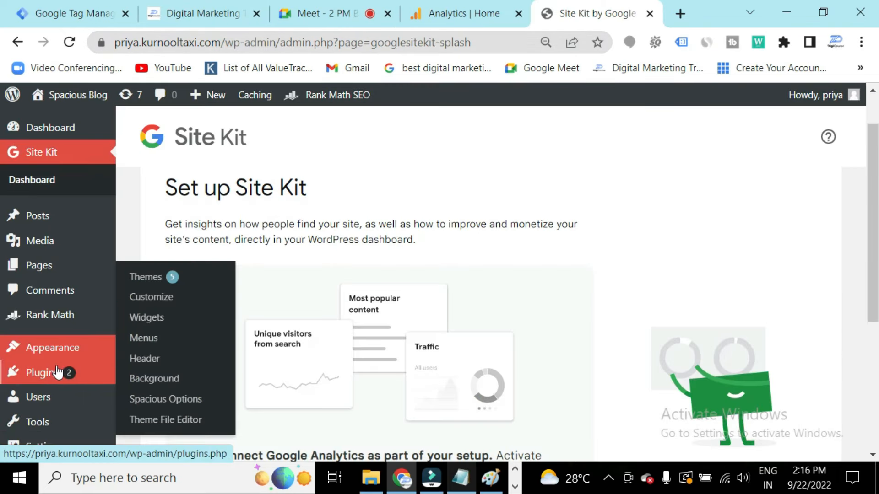
mouse_move(104, 382)
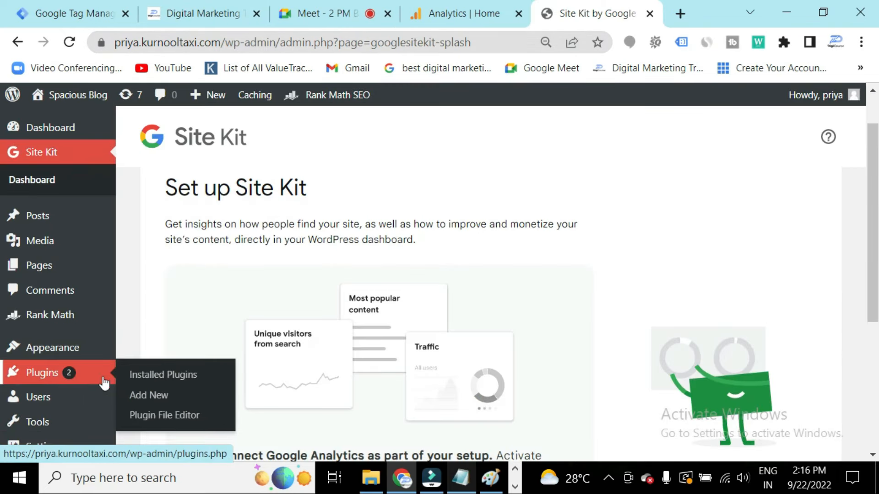
click(140, 396)
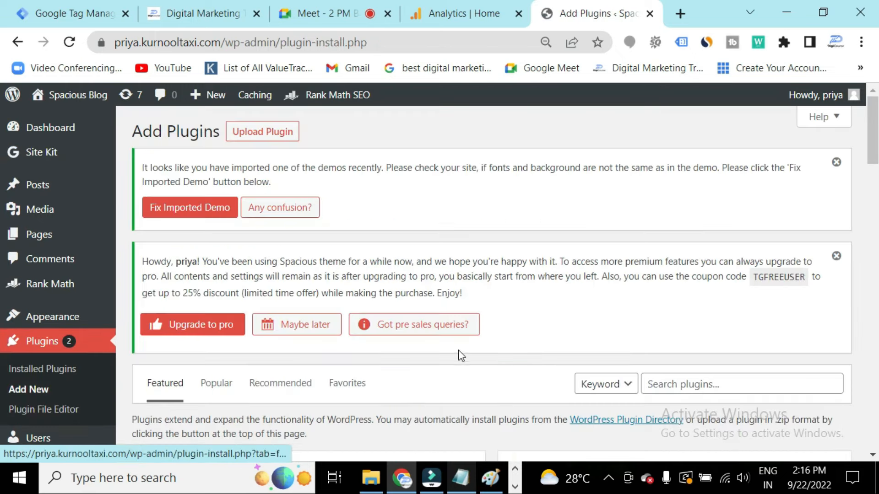
Search the plugin directory for google tag manager and browse the results.
scroll(533, 356, down, 3)
click(696, 222)
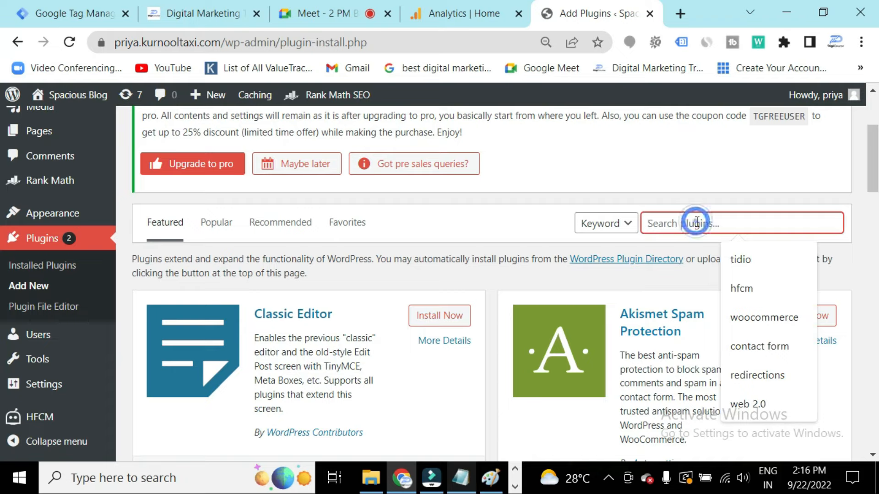
text(g)
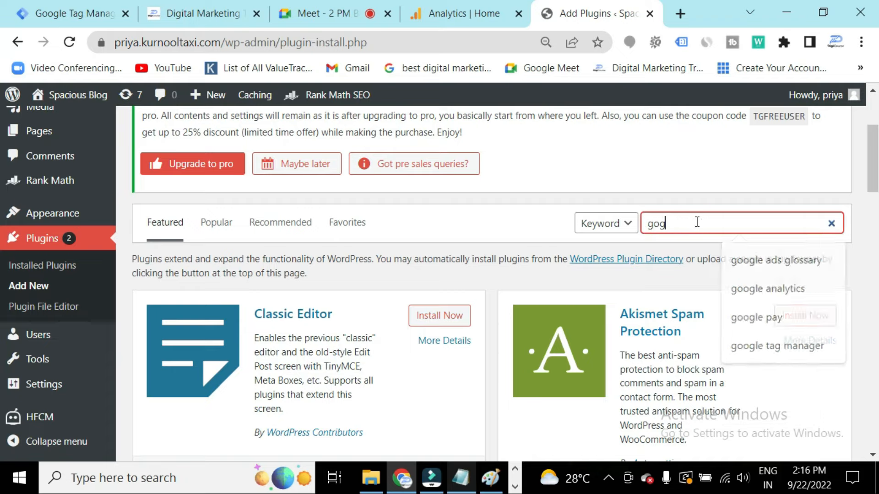
text(oogle tag)
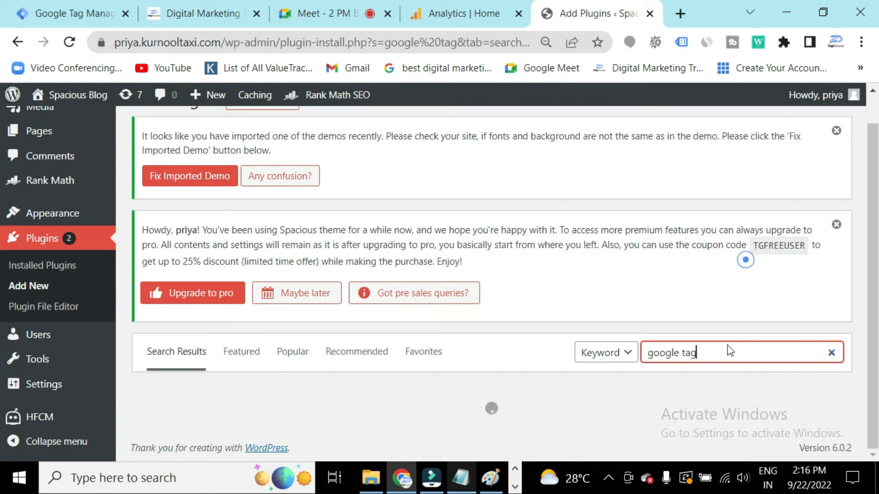
click(734, 390)
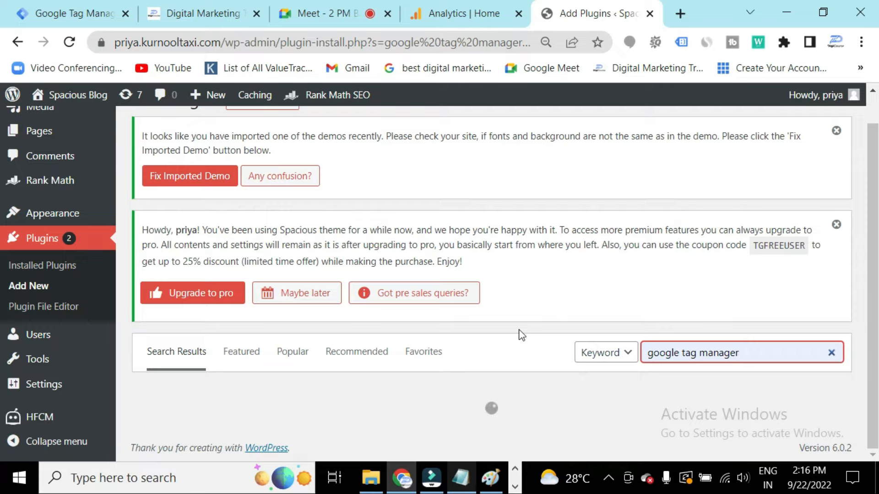
scroll(522, 336, down, 15)
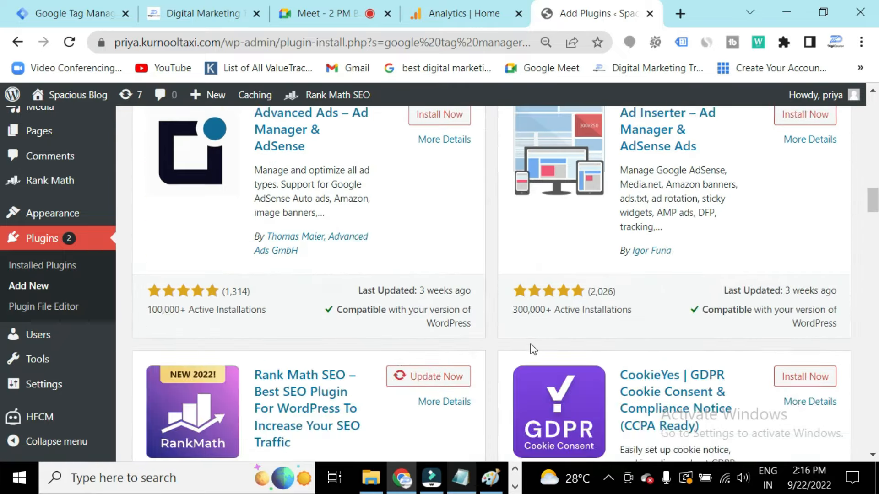
Install and activate the GTM4WP plugin from the search results.
scroll(533, 349, up, 15)
click(790, 226)
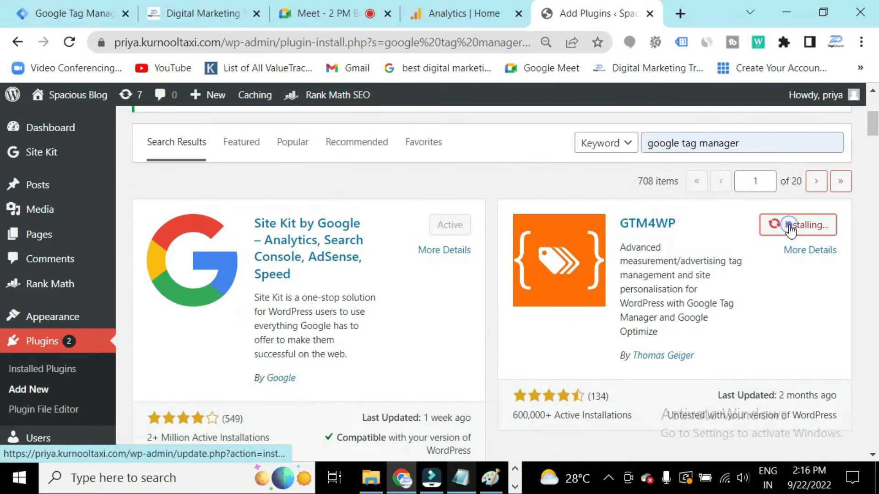
click(798, 230)
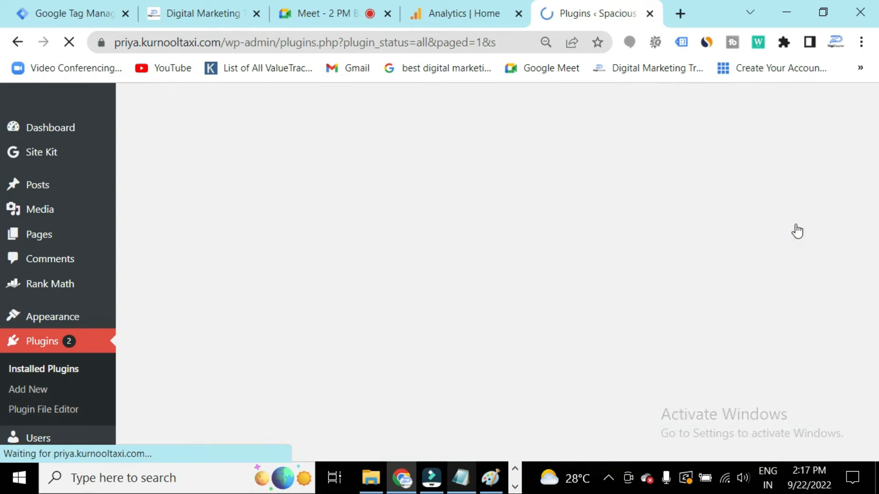
Open the GTM4WP plugin's settings from the installed plugins list.
scroll(59, 435, down, 8)
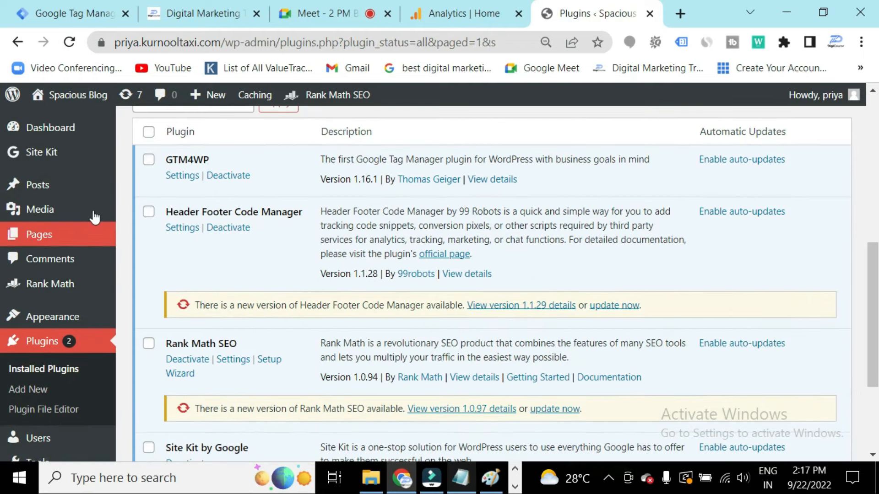
scroll(223, 320, down, 2)
scroll(222, 320, up, 3)
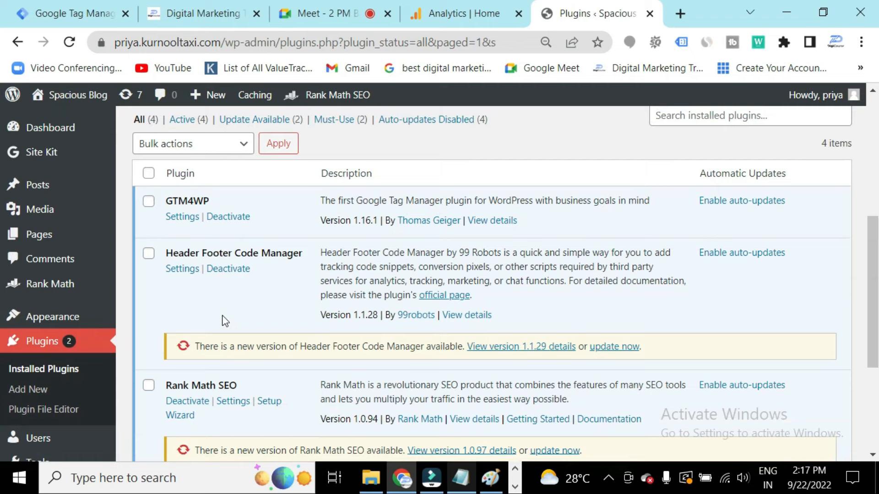
scroll(222, 319, up, 2)
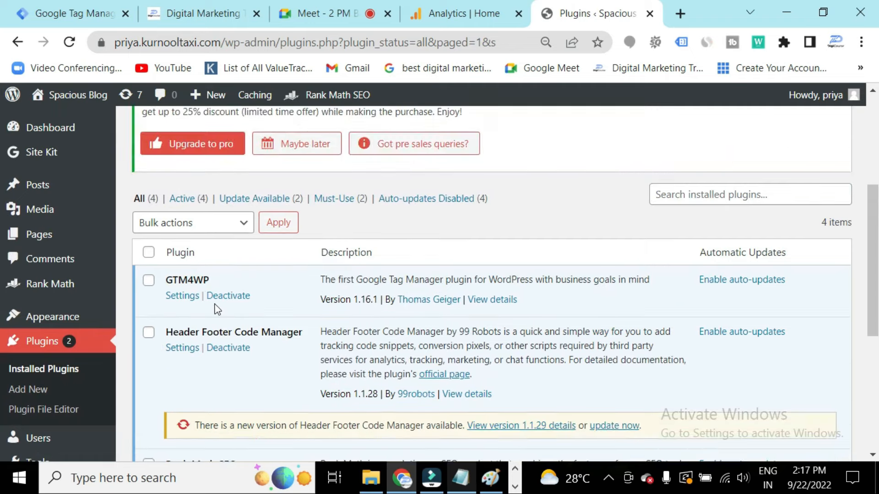
click(183, 296)
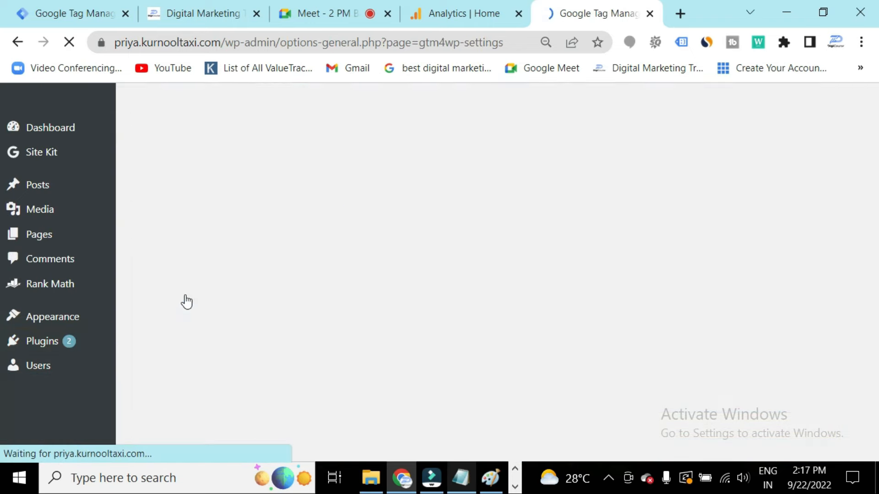
scroll(243, 314, down, 7)
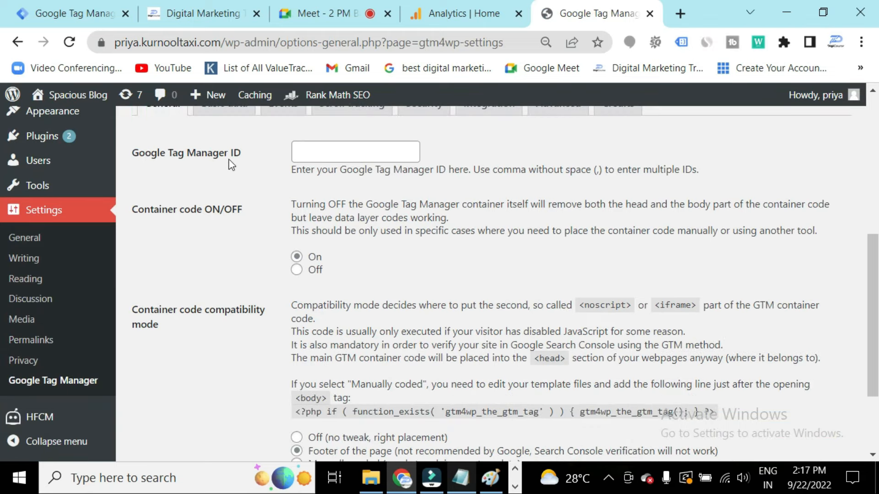
Copy the container ID GTM-WH8R25B from the Tag Manager Admin page.
click(320, 154)
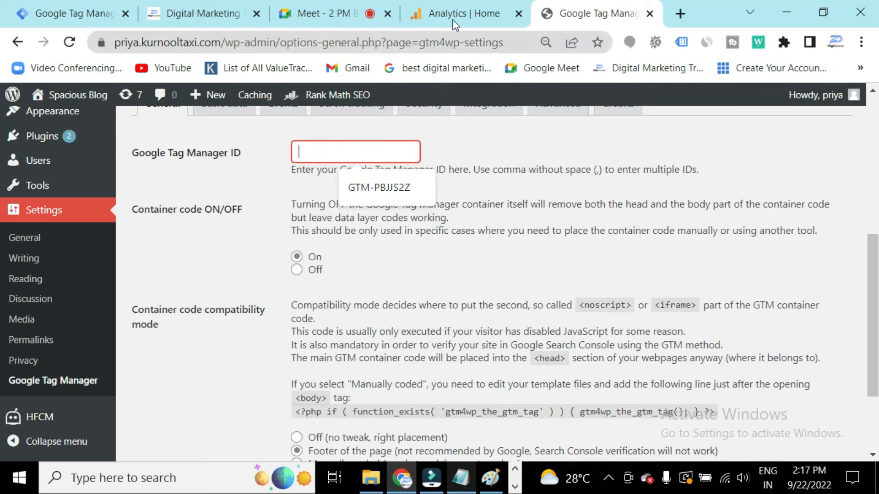
click(108, 20)
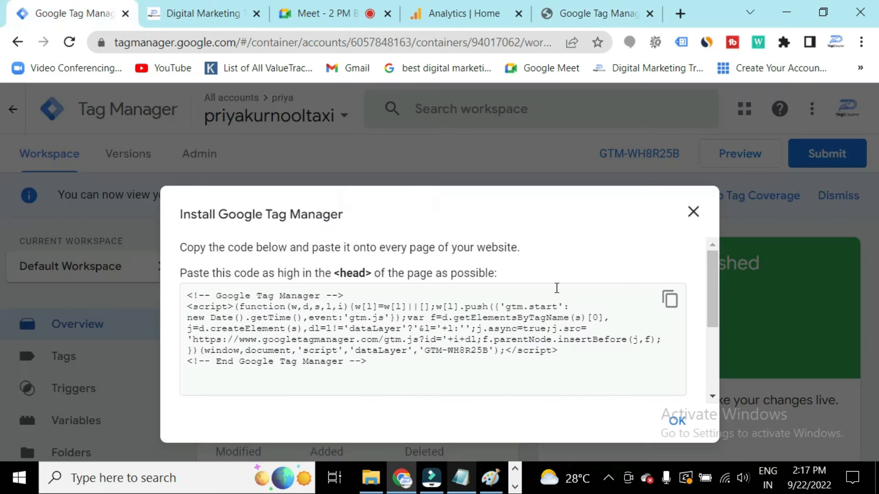
click(692, 212)
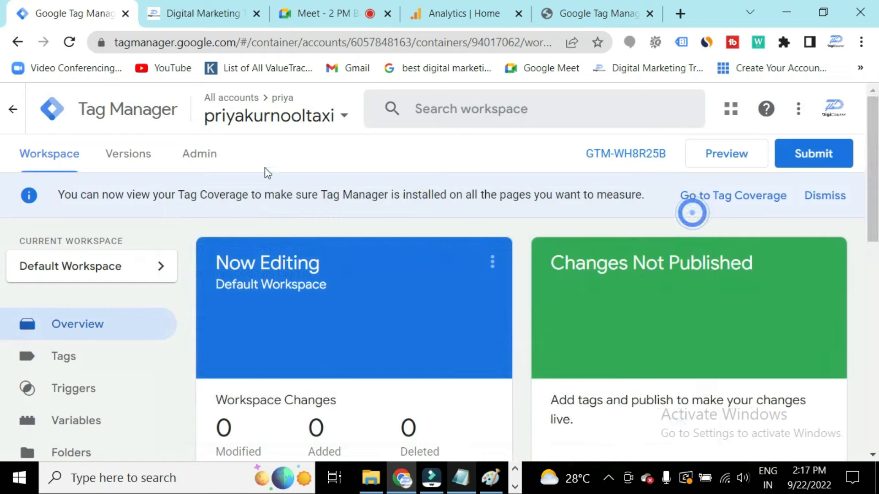
click(199, 156)
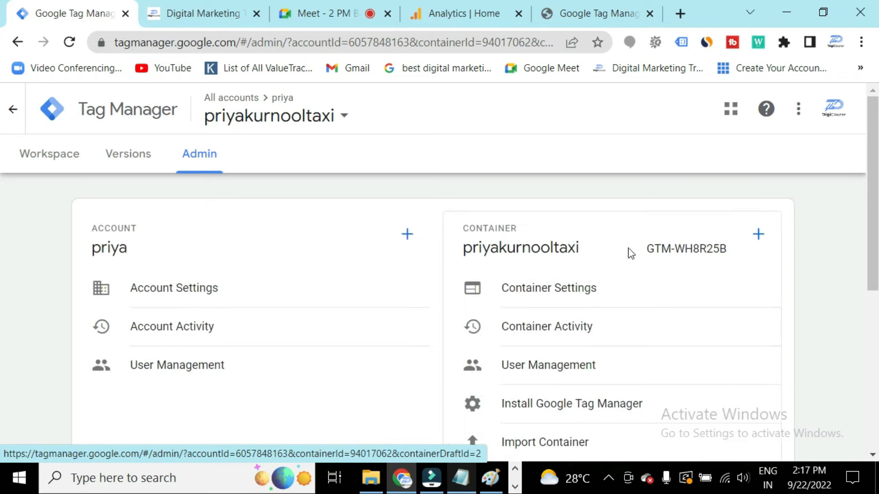
click(667, 250)
drag(648, 251, 728, 254)
key(ctrl+c)
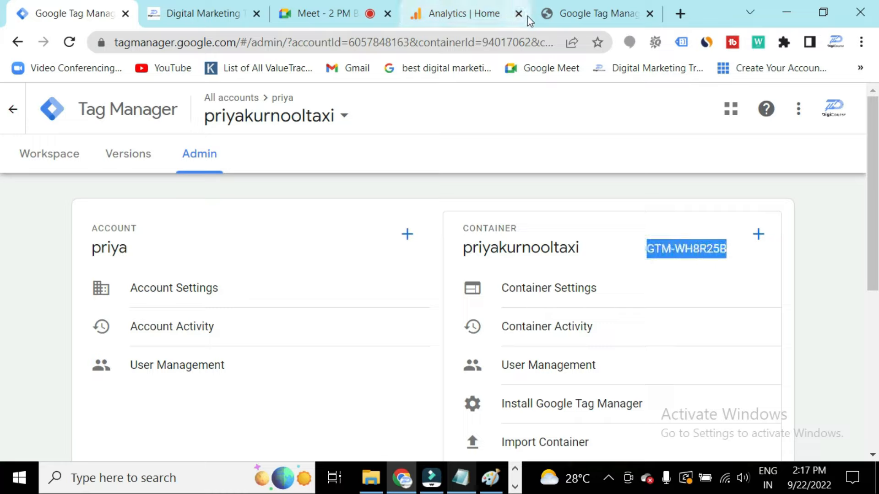
Paste the container ID into the plugin's Google Tag Manager ID field and save the changes.
click(558, 13)
click(358, 146)
key(ctrl+v)
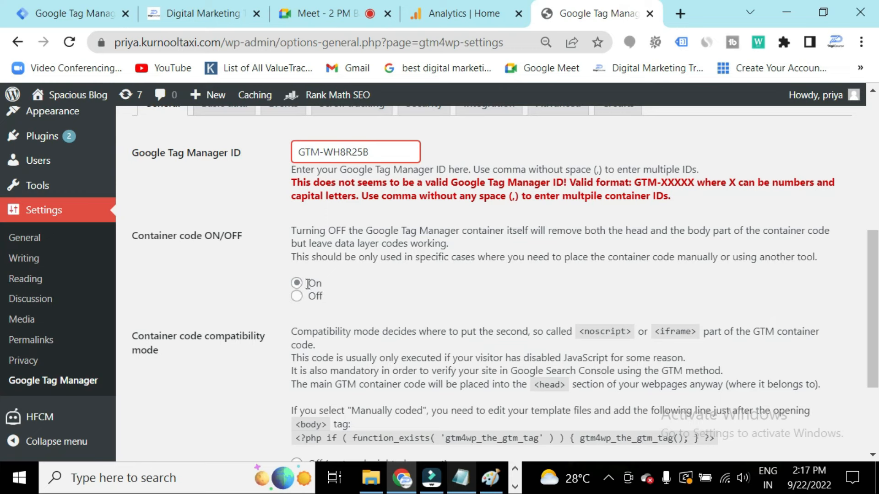
scroll(409, 211, down, 1)
scroll(407, 208, down, 2)
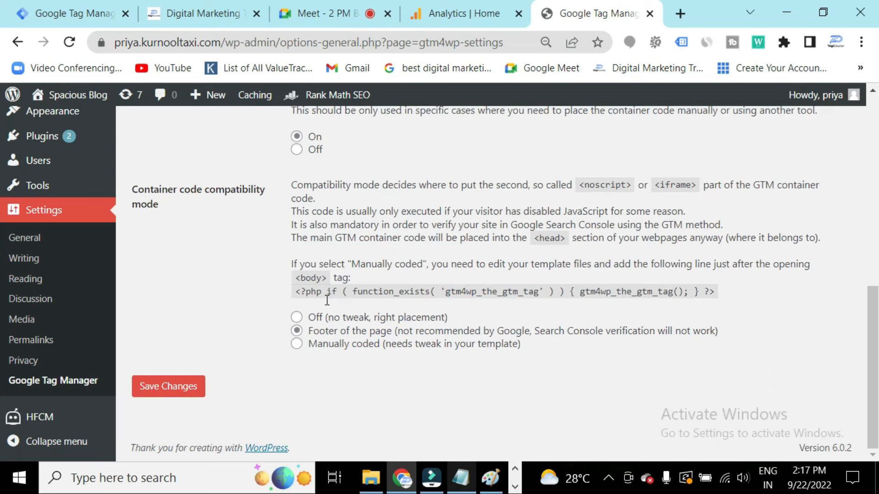
click(175, 390)
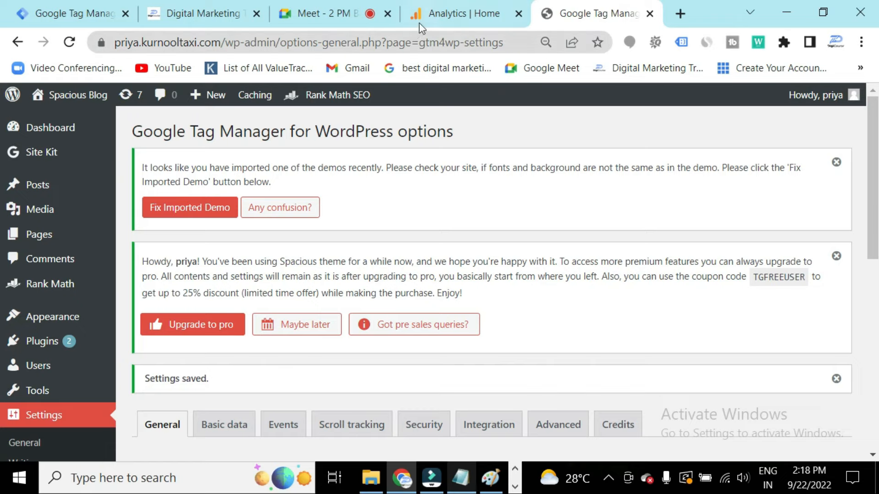
Open the container's workspace in Tag Manager and start Preview mode in Tag Assistant.
click(57, 12)
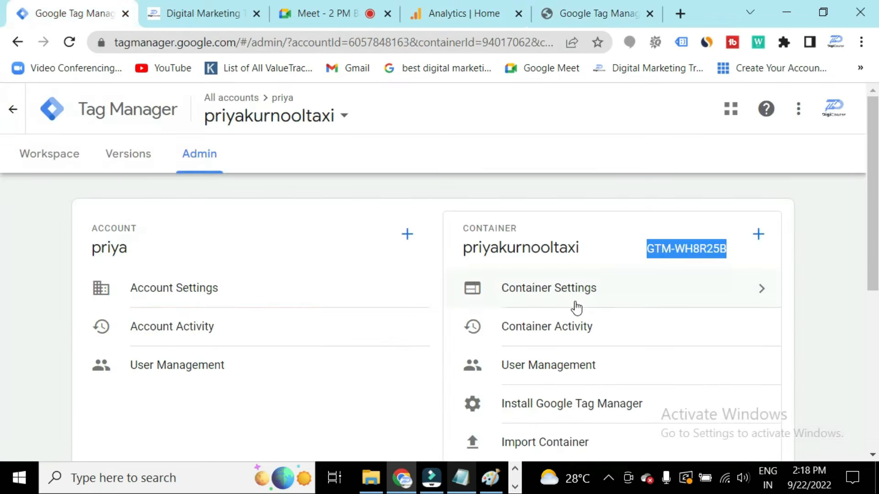
click(75, 162)
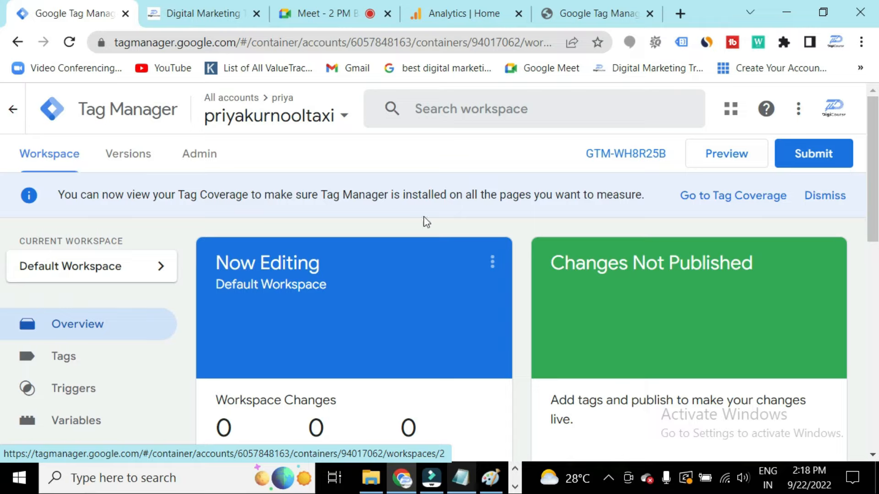
click(728, 155)
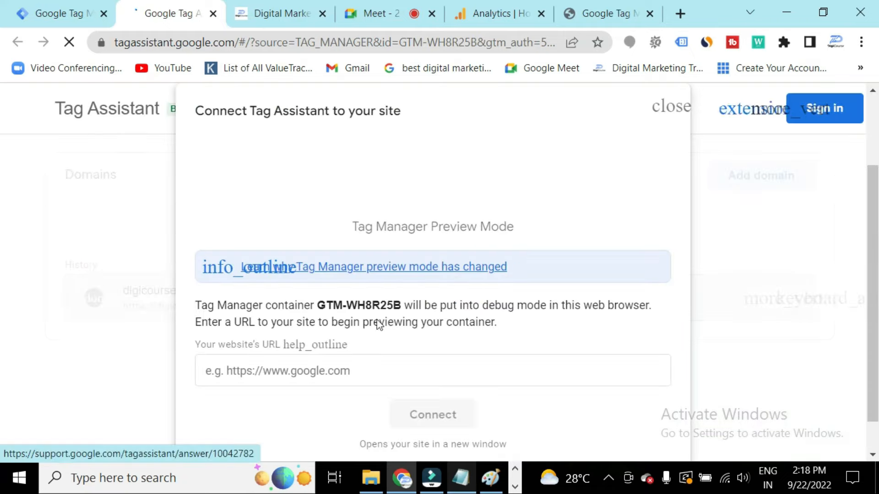
scroll(357, 334, down, 1)
click(336, 339)
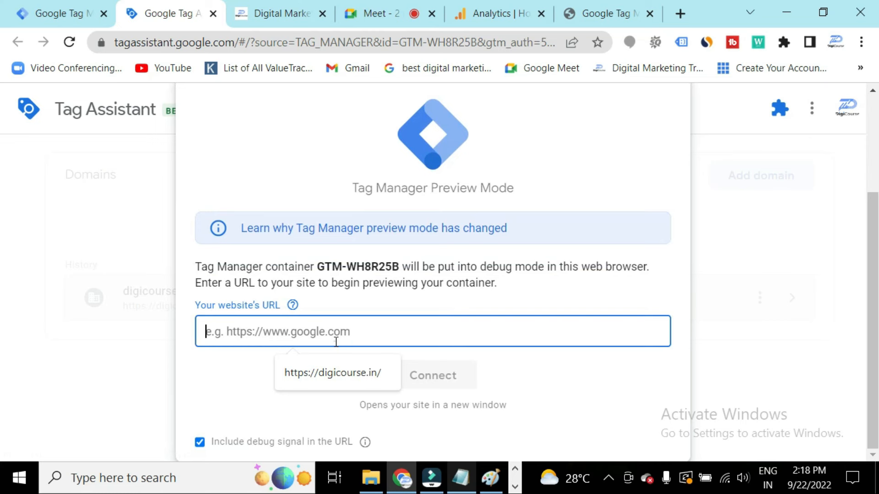
Copy the WordPress site's URL, paste it as the website URL in Tag Assistant, and connect.
click(590, 21)
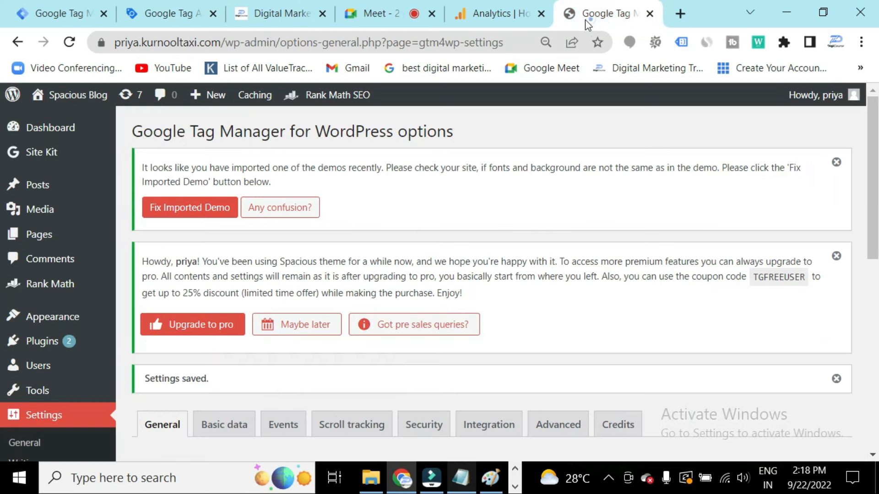
drag(220, 42, 130, 48)
key(ctrl+c)
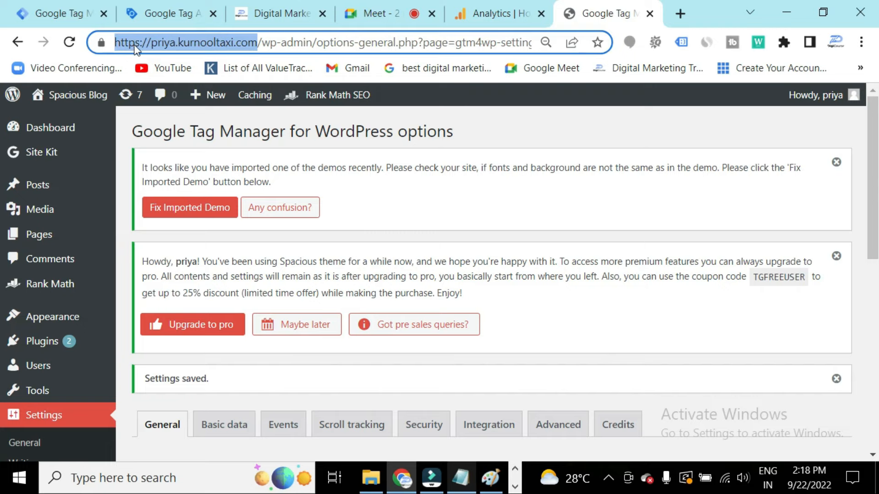
click(158, 13)
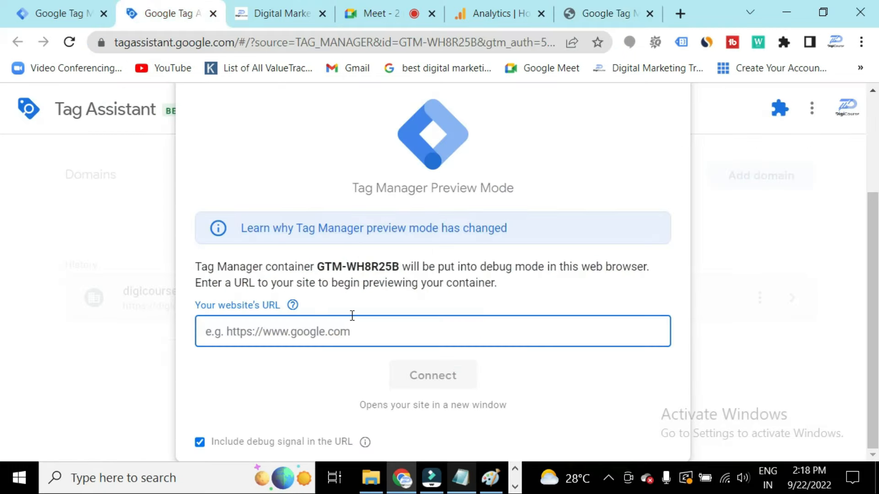
key(ctrl+v)
click(423, 375)
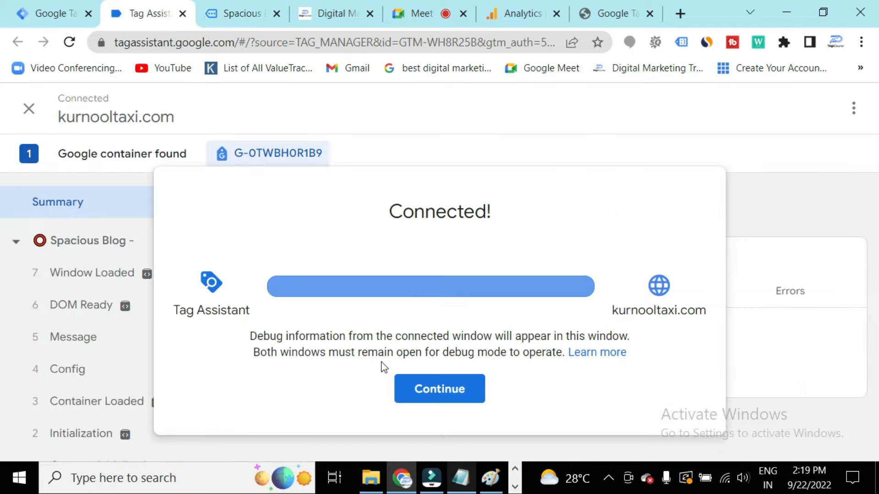
click(446, 388)
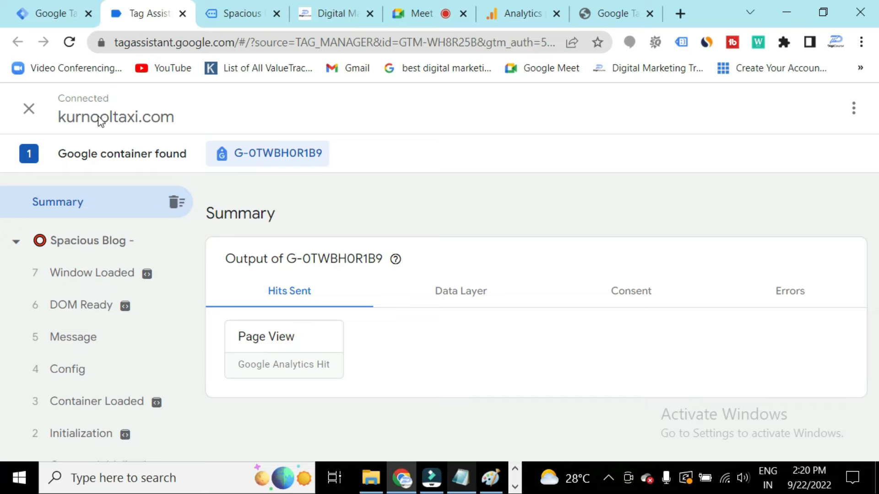
Examine the Tag Assistant summary of loaded events and hits sent.
scroll(105, 274, down, 1)
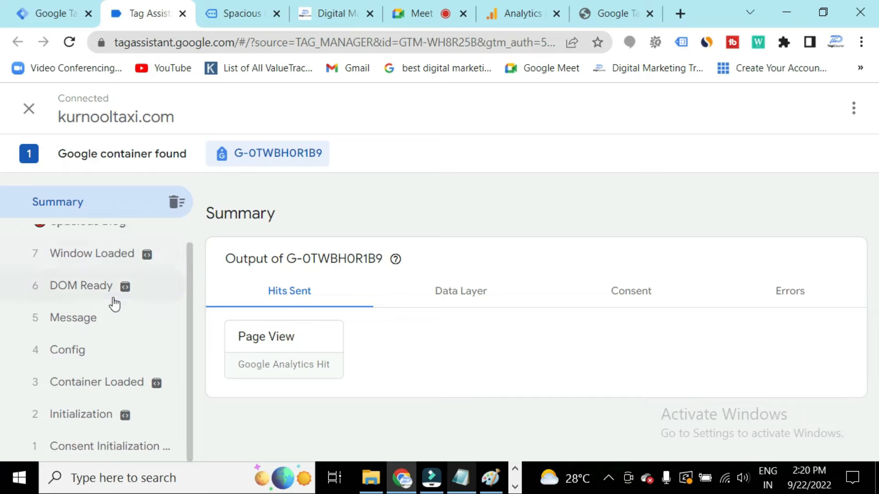
scroll(131, 297, up, 1)
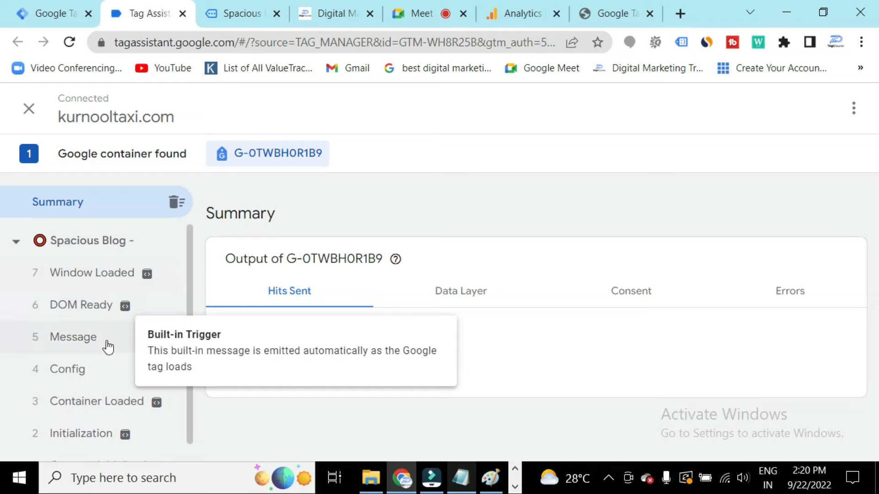
scroll(108, 347, down, 1)
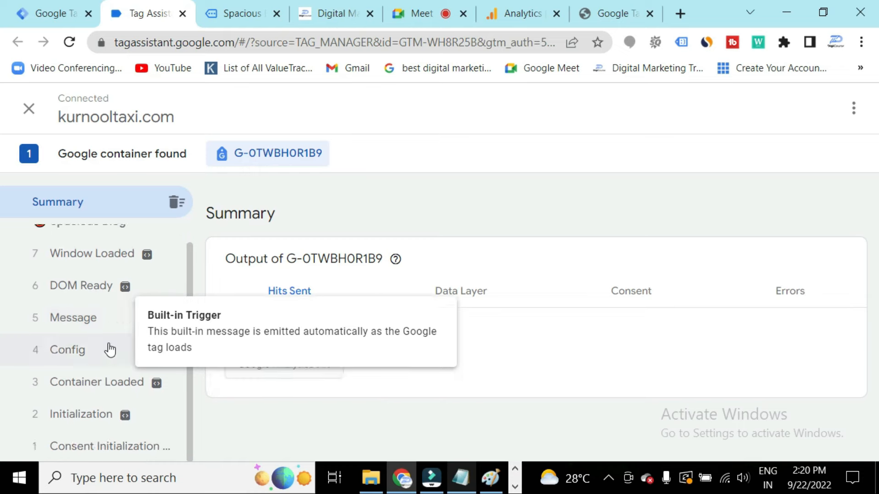
scroll(110, 353, up, 1)
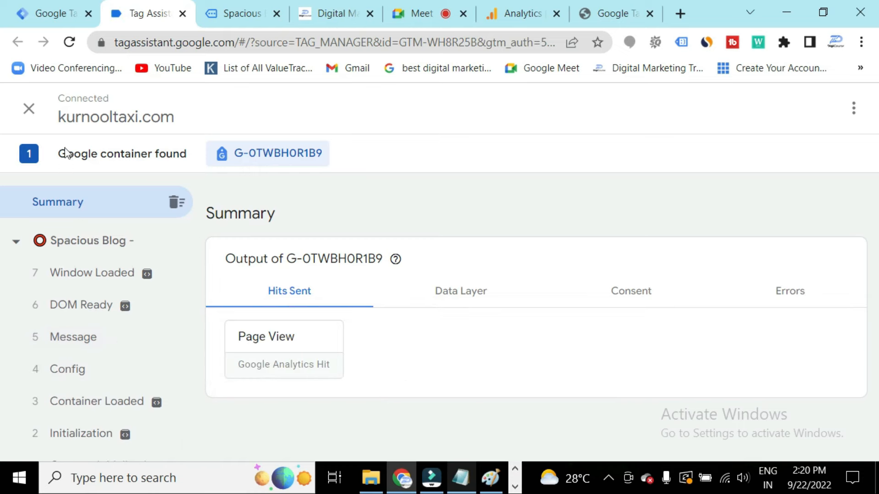
Close Tag Assistant and reload the Tag Manager workspace tab.
click(29, 108)
click(578, 331)
click(55, 14)
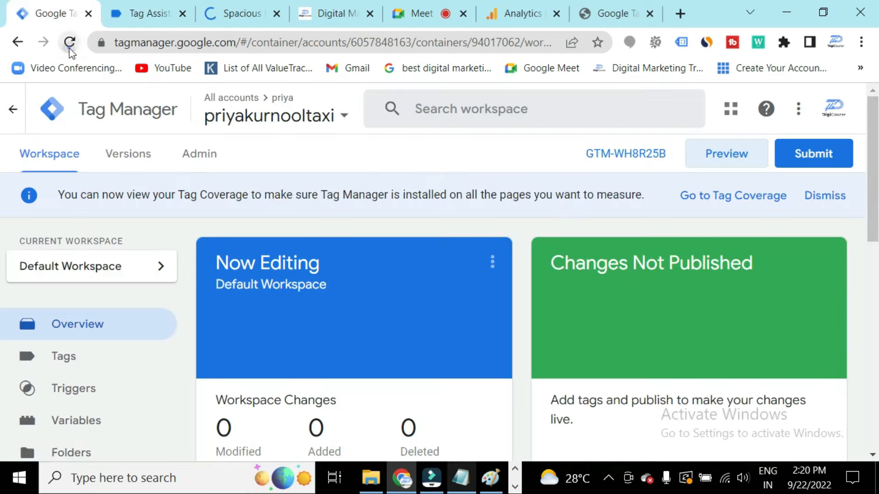
click(70, 45)
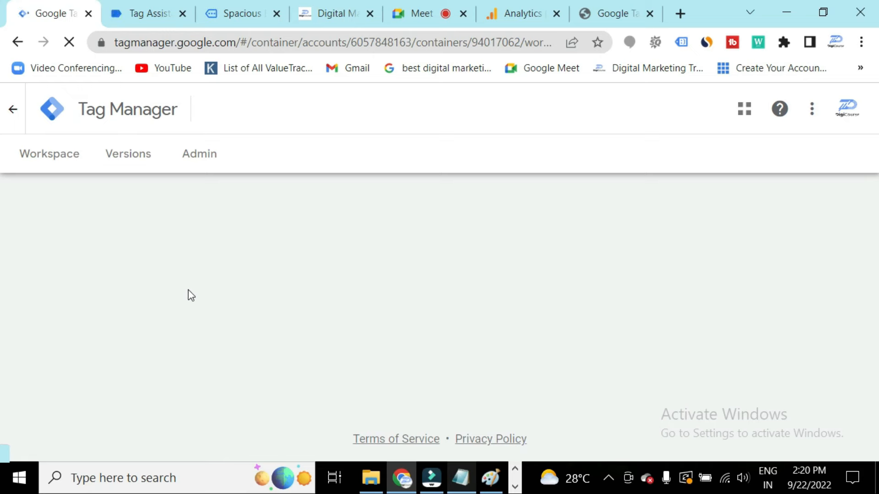
Look over the account structure diagram in Paint and return to the Notepad notes.
click(458, 476)
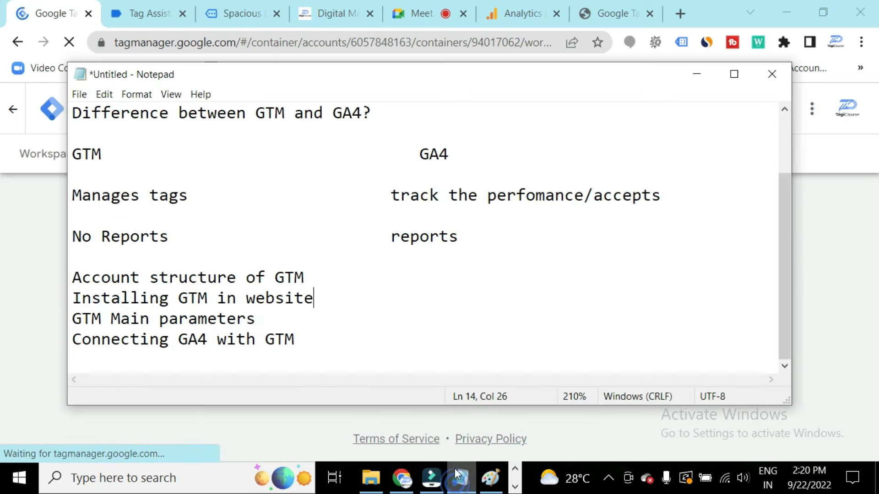
click(490, 478)
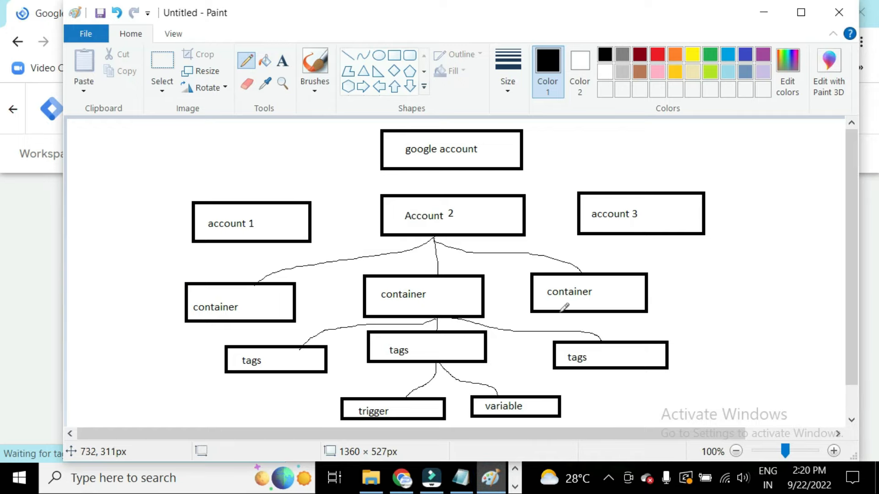
click(769, 10)
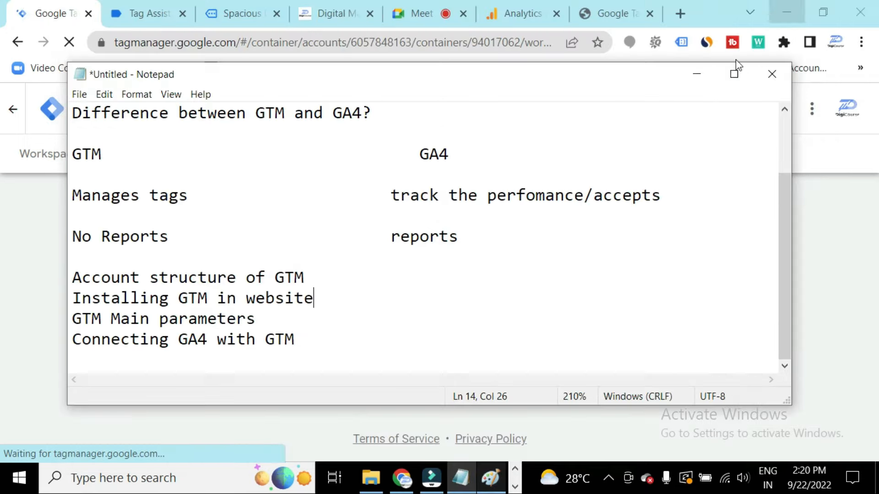
Add Tags, Triggers and Variables as new lines below the topic list in the notes.
click(309, 355)
key(Return)
key(Return)
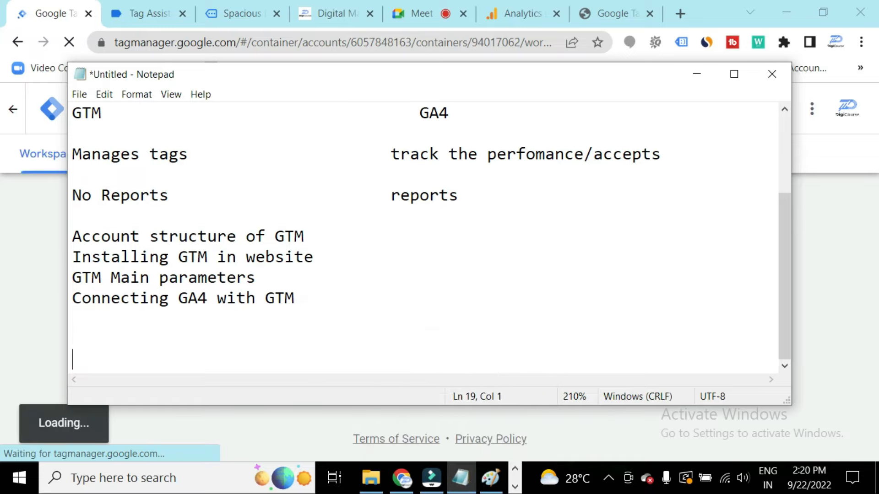
text(Tags)
key(Return)
text(Tri)
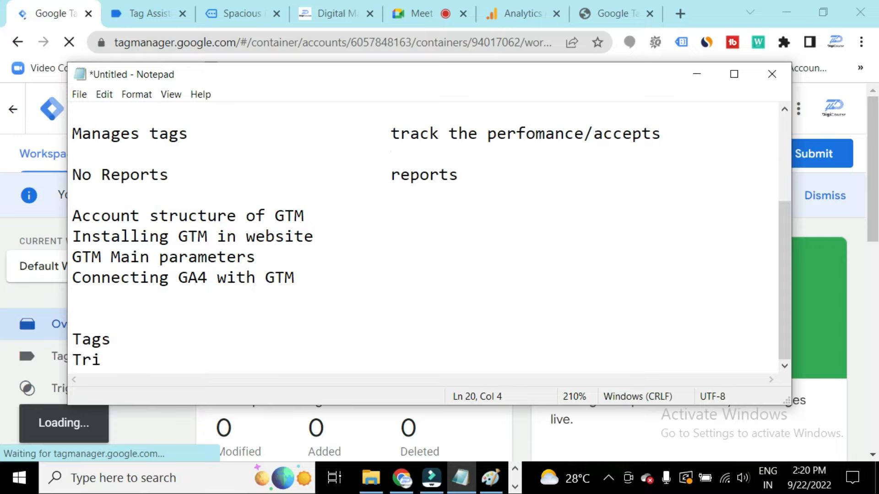
text(ggers)
key(Return)
text(Va)
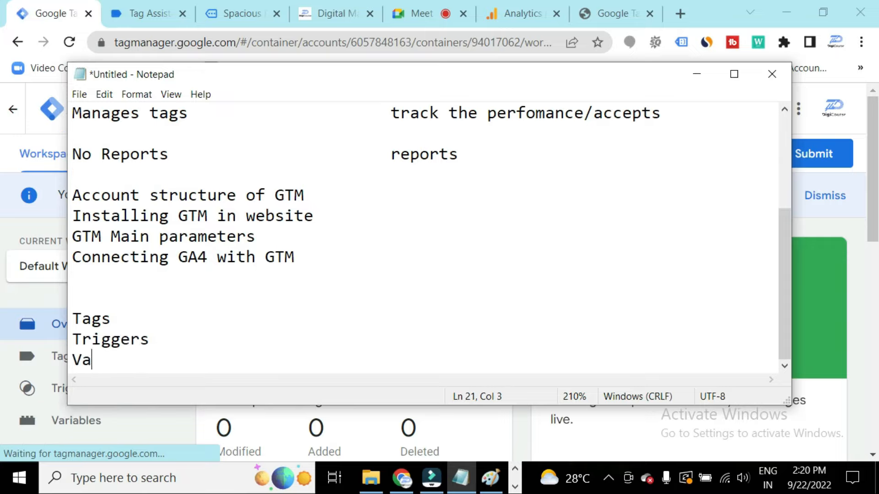
text(riables)
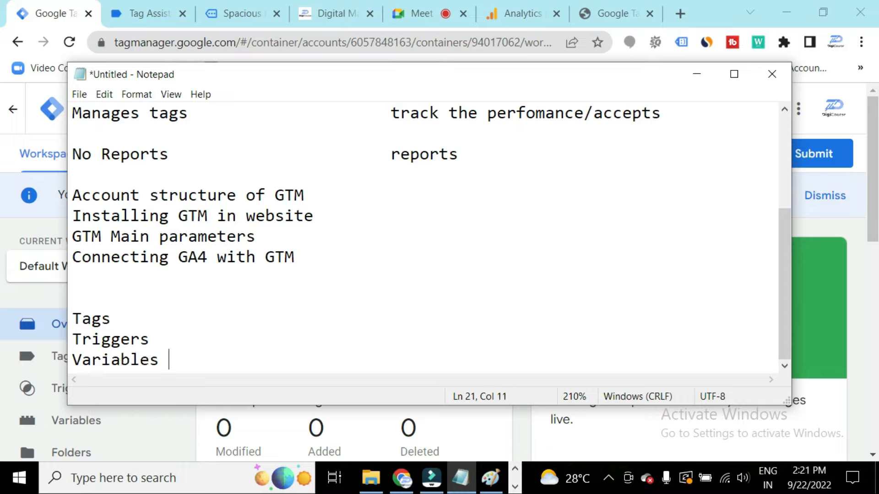
Append an ellipsis "..." after Triggers in the notes.
click(157, 320)
double_click(153, 333)
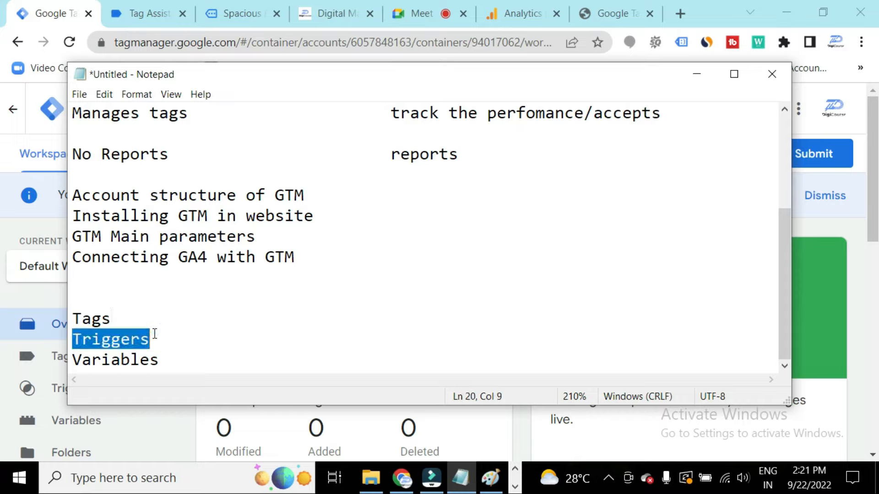
click(155, 333)
text(...)
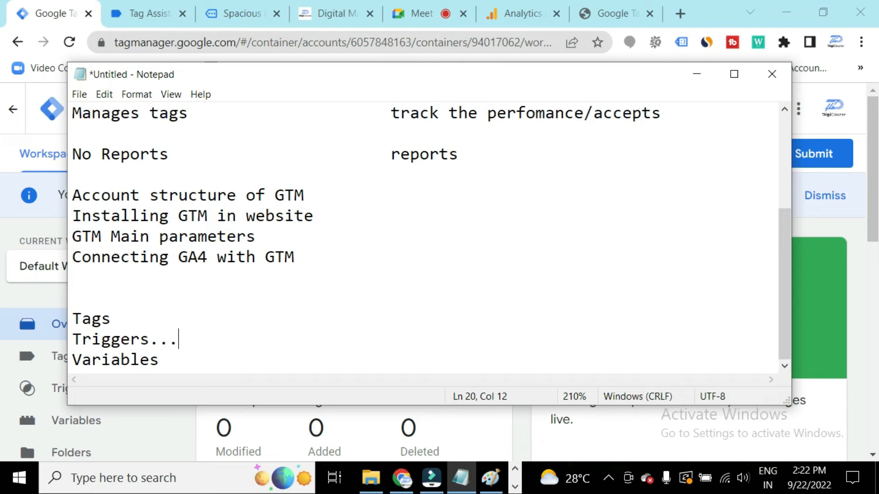
Review the workspace overview and highlight the installation and main-parameters lines in the notes.
click(694, 79)
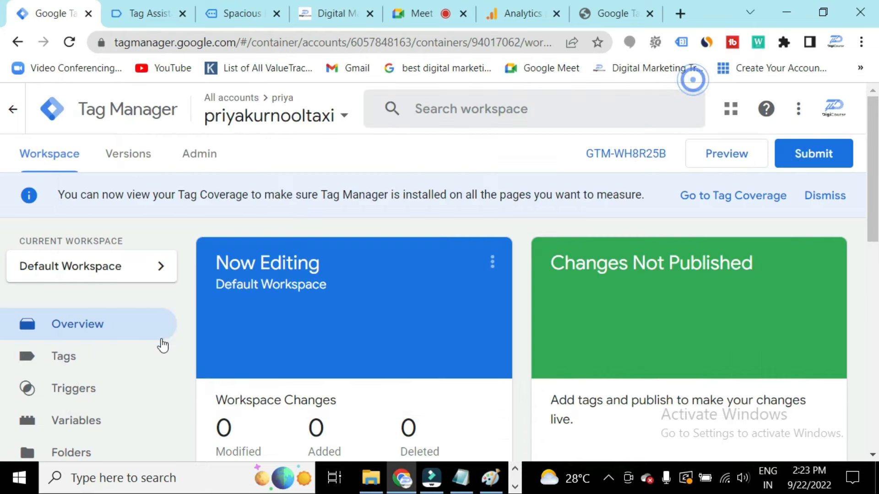
scroll(112, 370, down, 2)
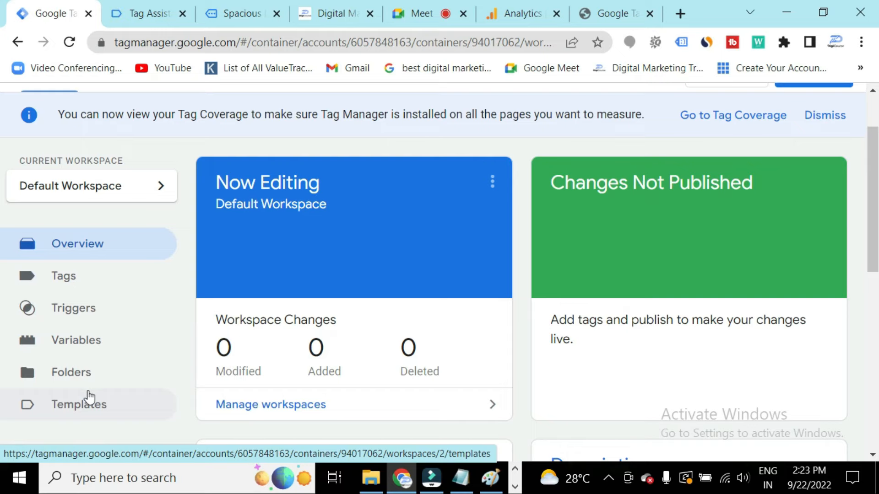
scroll(87, 394, up, 2)
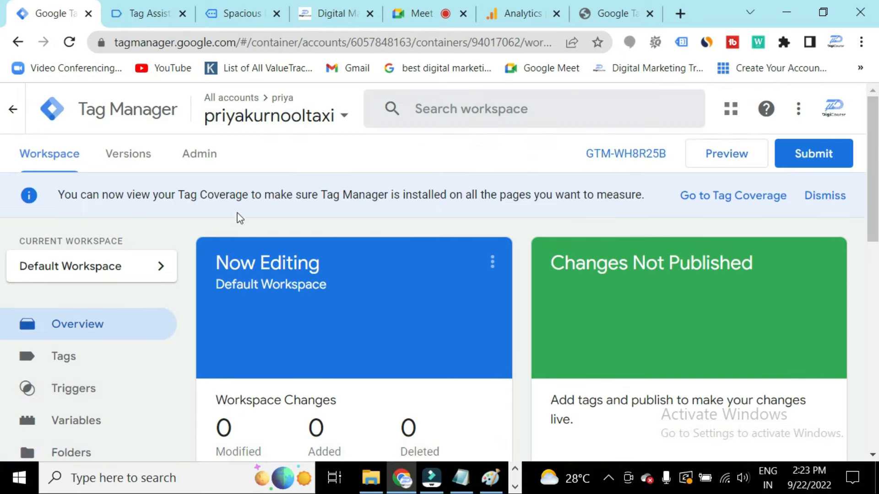
scroll(188, 276, down, 2)
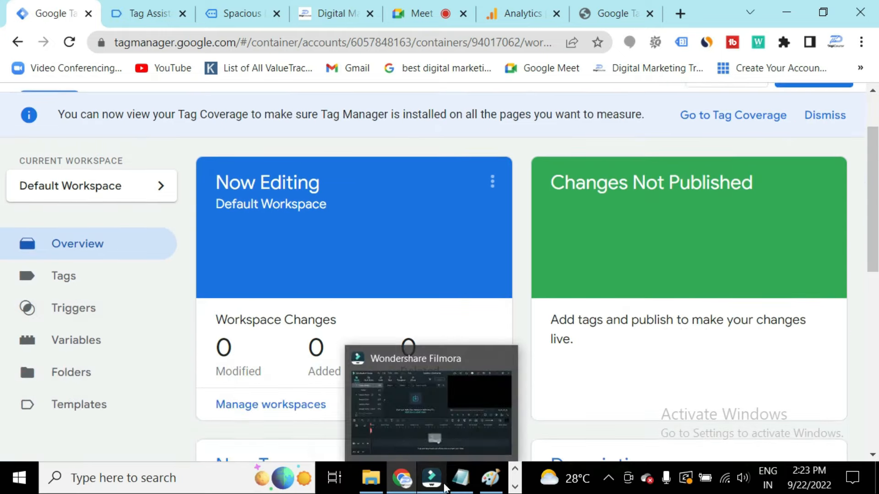
click(460, 478)
drag(92, 216, 295, 216)
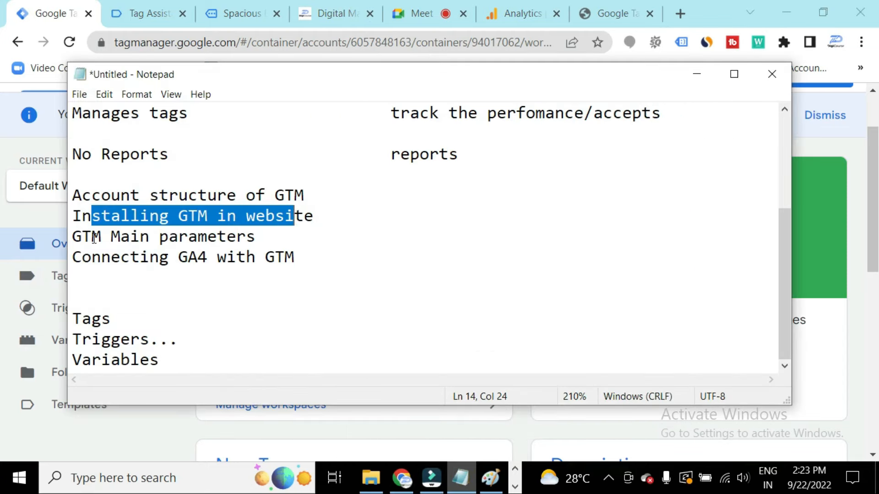
drag(89, 237, 247, 237)
click(275, 236)
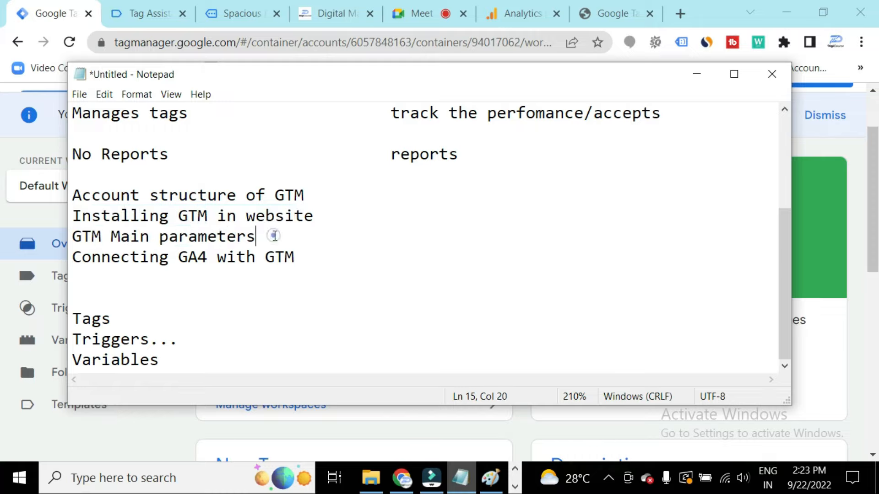
click(696, 77)
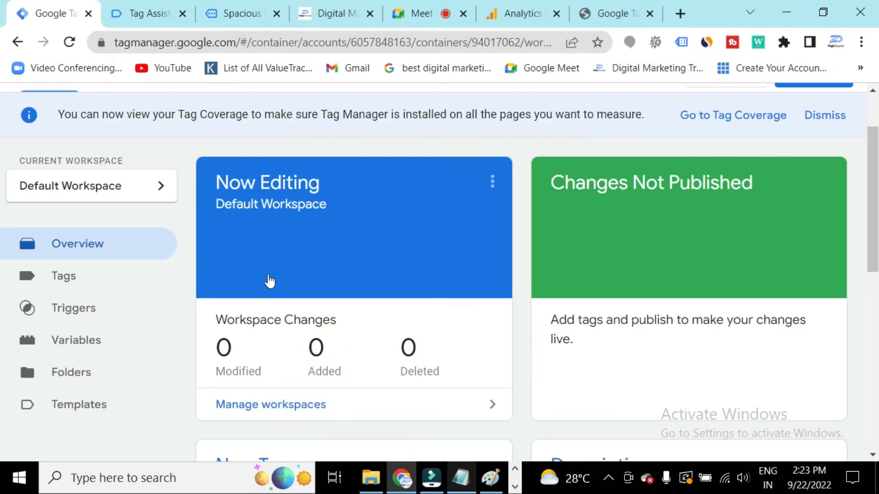
scroll(269, 281, up, 2)
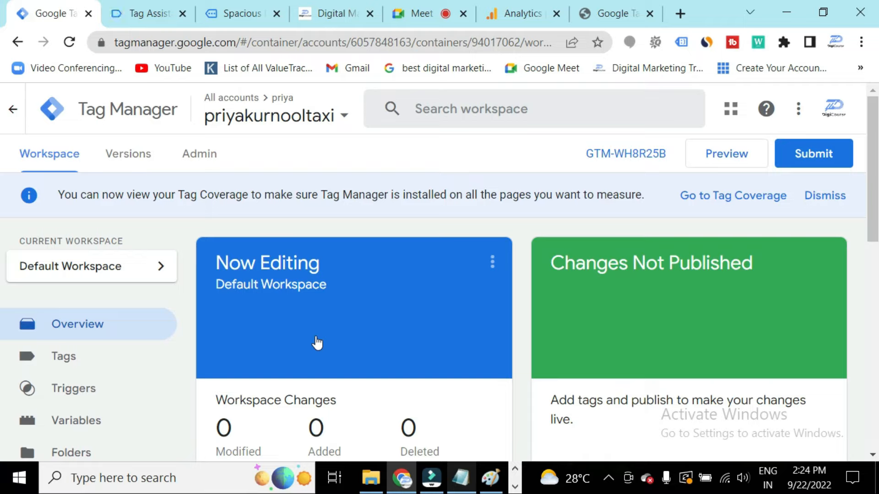
Open the container's Tags list and review the existing tags.
click(69, 360)
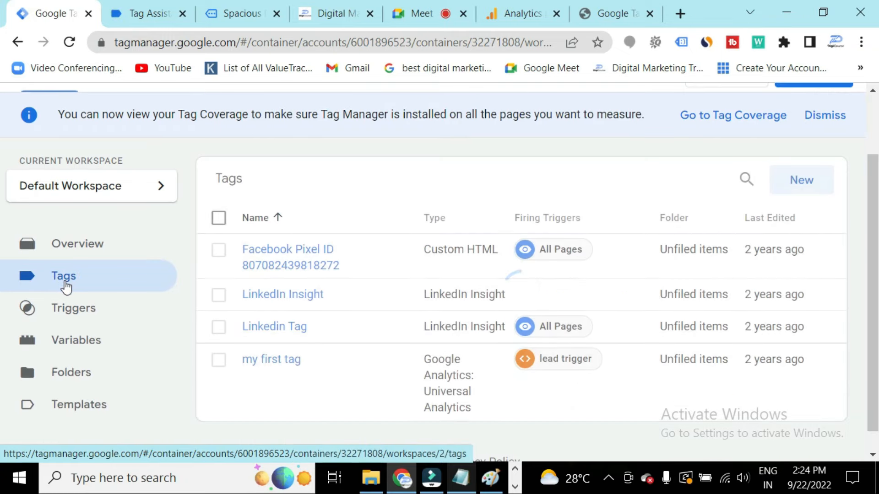
scroll(334, 314, up, 2)
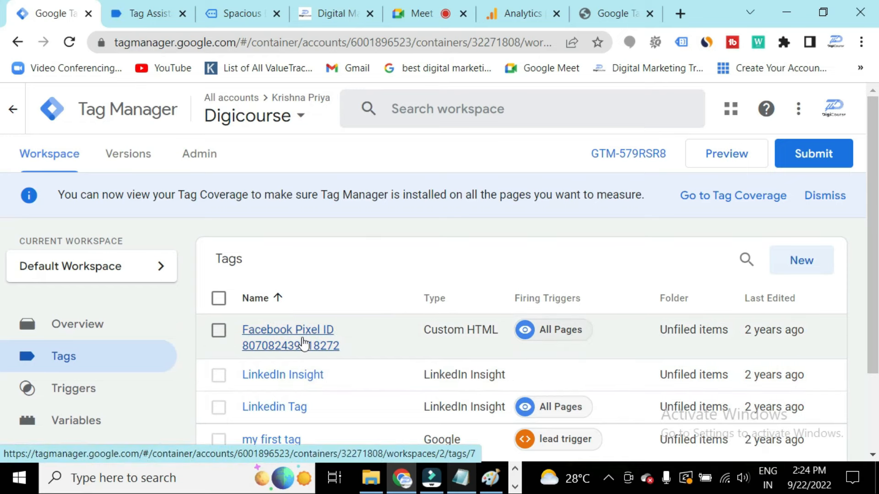
scroll(302, 342, down, 2)
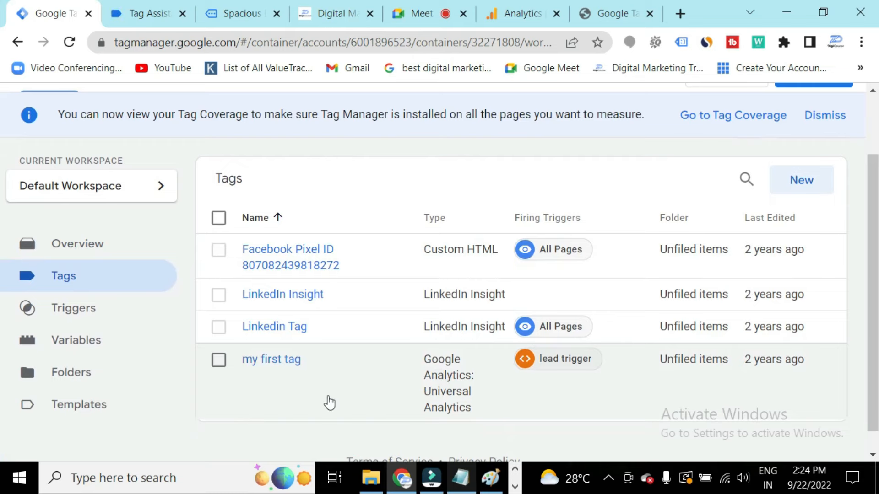
scroll(328, 406, up, 2)
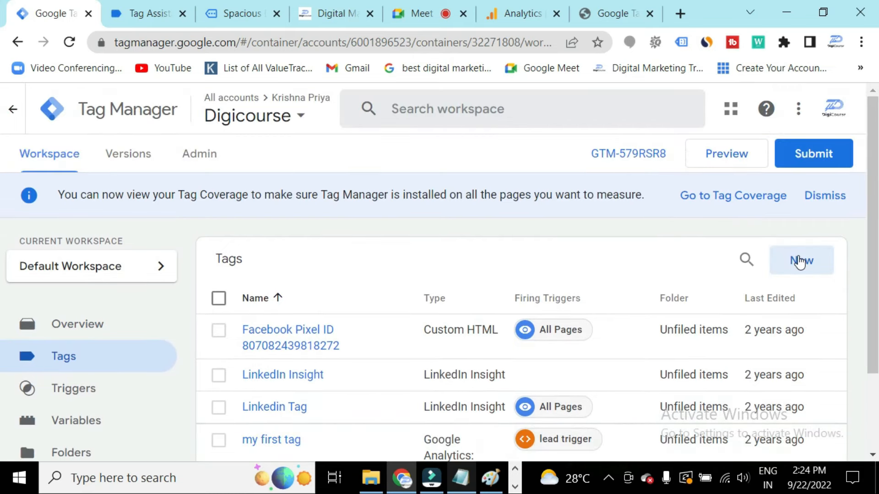
Create a new tag and name it GA4.
click(800, 261)
double_click(269, 110)
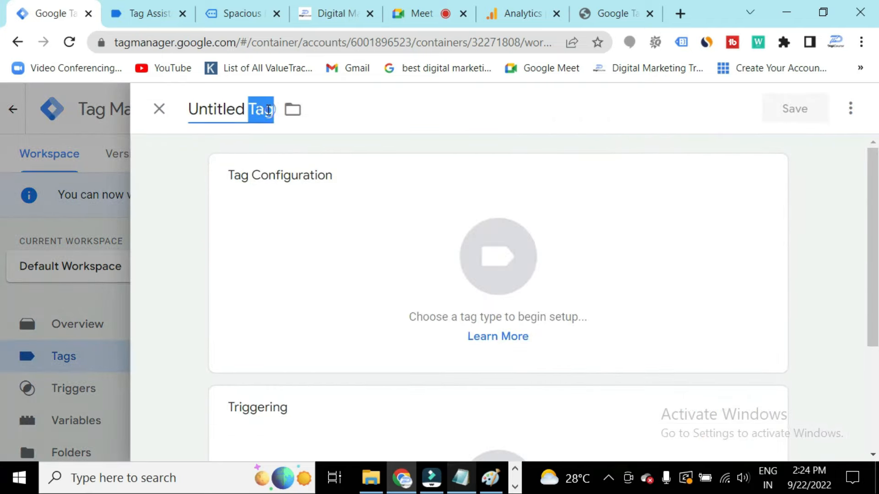
key(BackSpace)
key(BackSpace)
key(BackSpace)
key(BackSpace)
key(BackSpace)
key(BackSpace)
key(BackSpace)
key(BackSpace)
key(BackSpace)
key(BackSpace)
text(GA4)
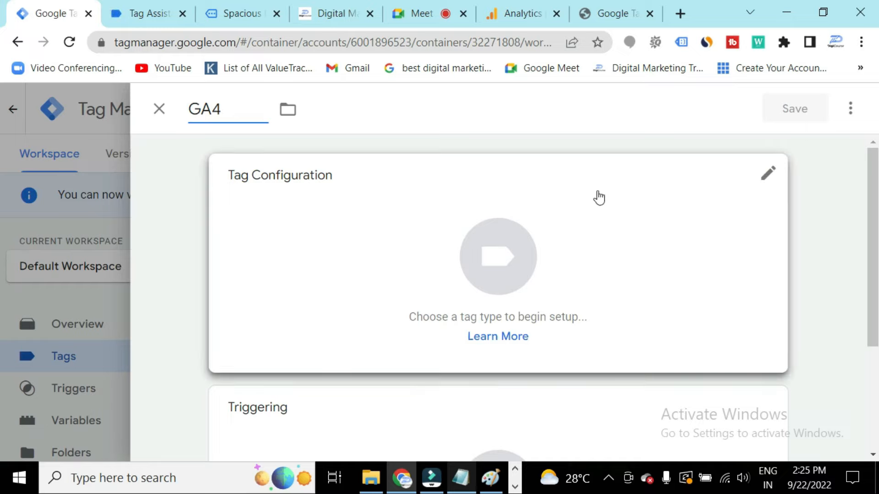
Open the tag type chooser for the GA4 tag and browse through the available tag types.
click(769, 180)
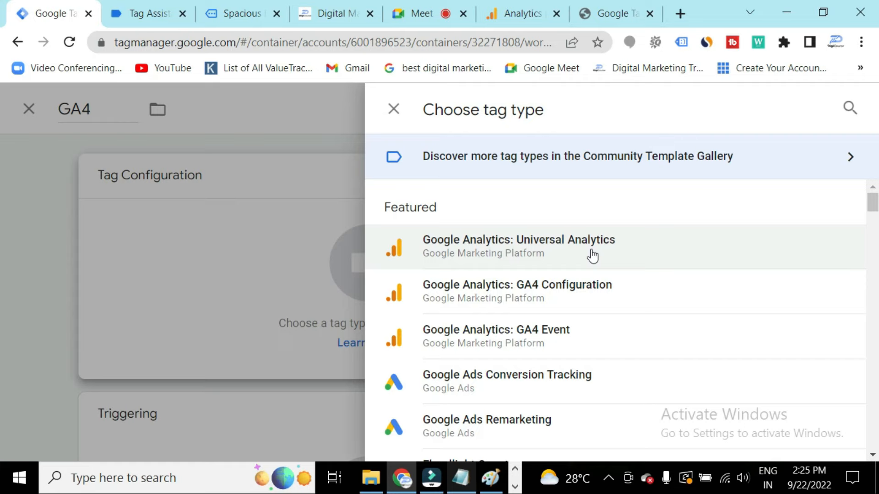
scroll(524, 281, down, 3)
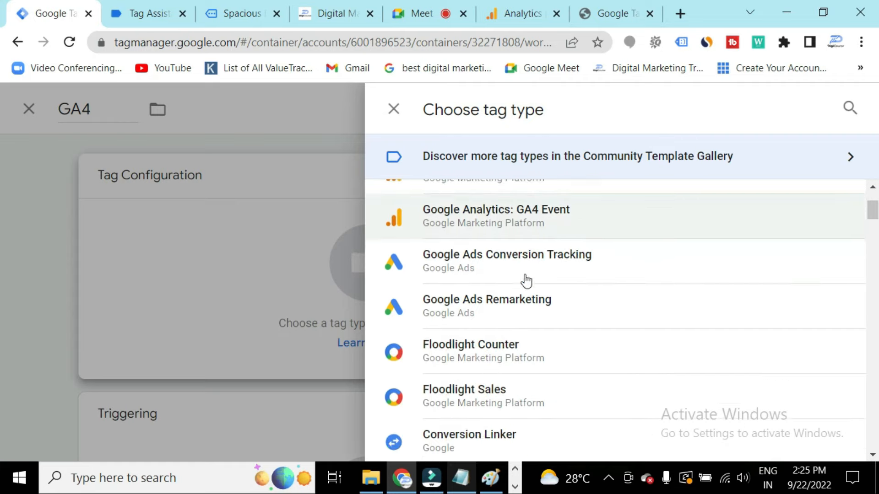
scroll(527, 281, down, 6)
scroll(526, 280, down, 7)
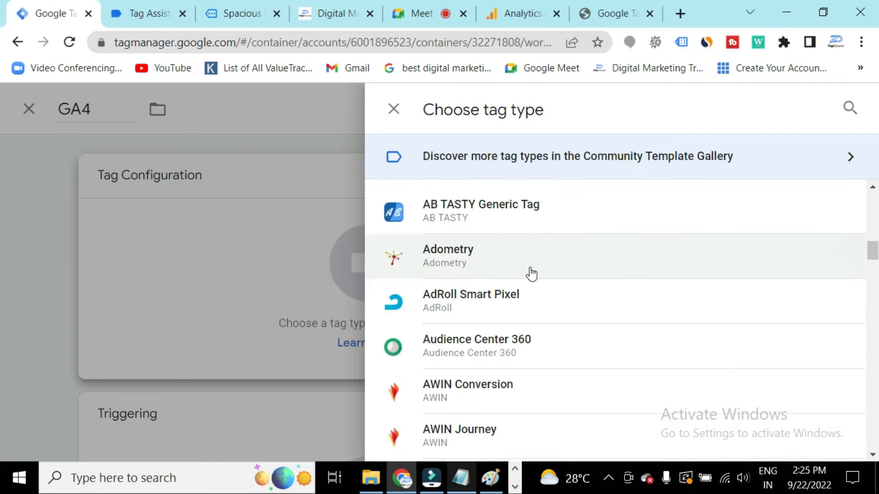
scroll(531, 274, up, 13)
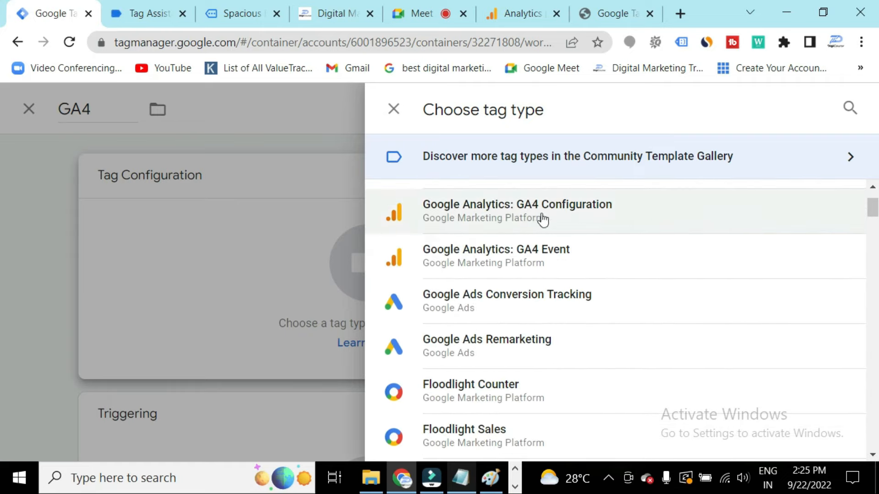
scroll(622, 315, down, 2)
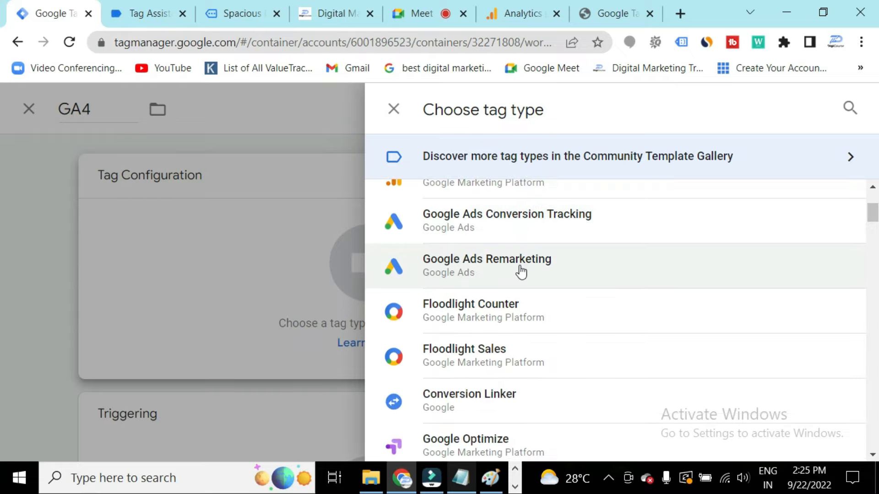
scroll(597, 263, down, 13)
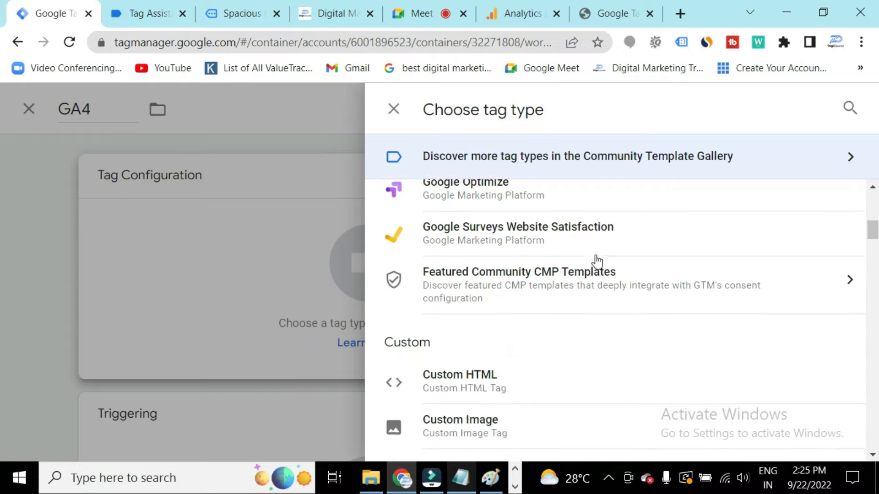
scroll(597, 263, down, 10)
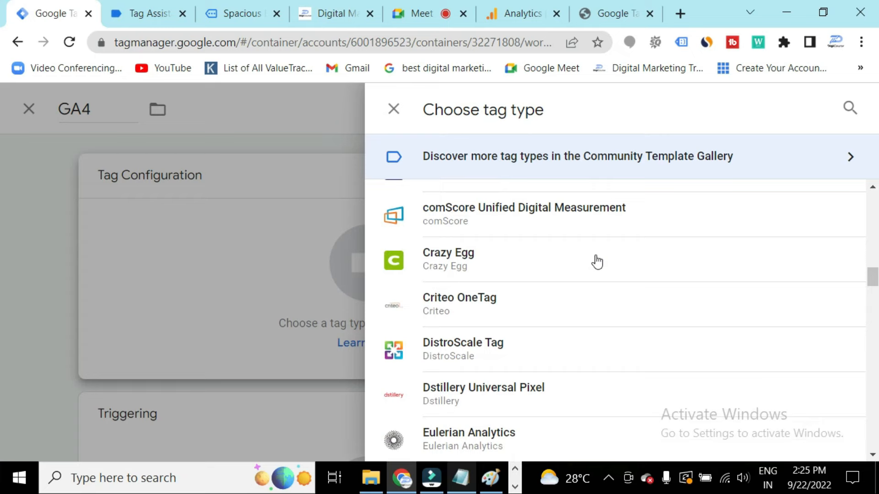
scroll(598, 263, down, 5)
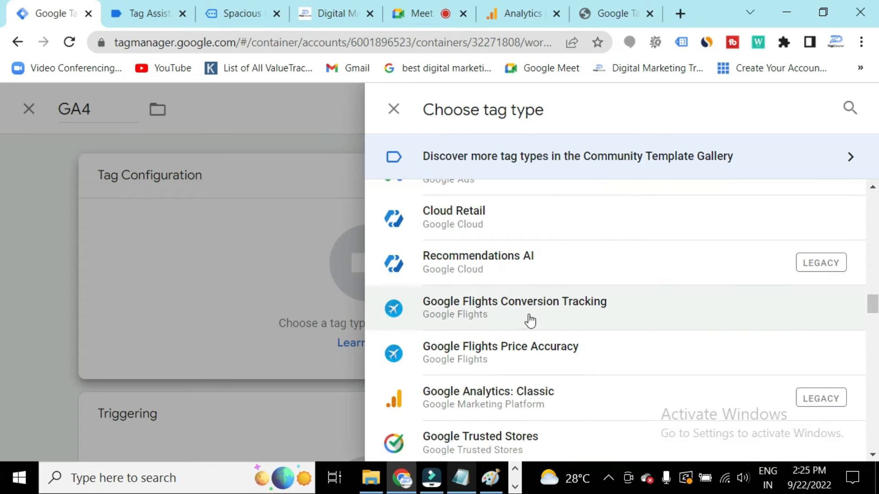
scroll(531, 320, down, 5)
scroll(560, 312, down, 3)
scroll(555, 347, down, 12)
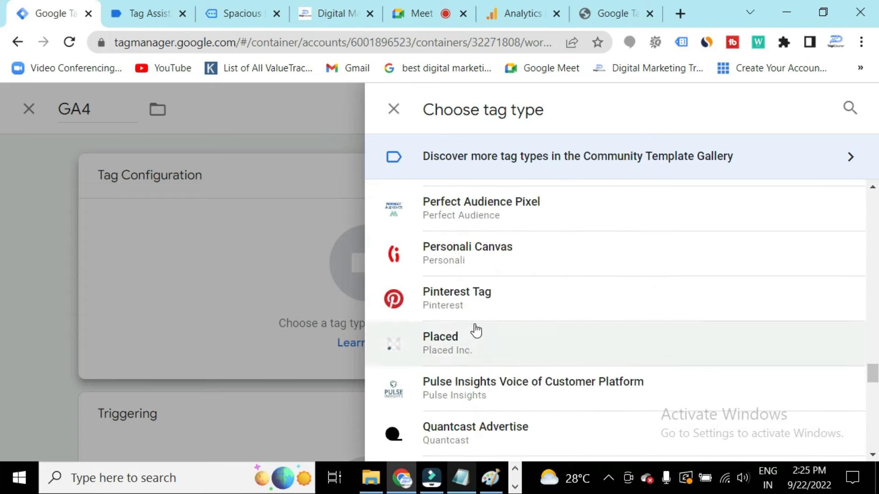
scroll(558, 314, down, 7)
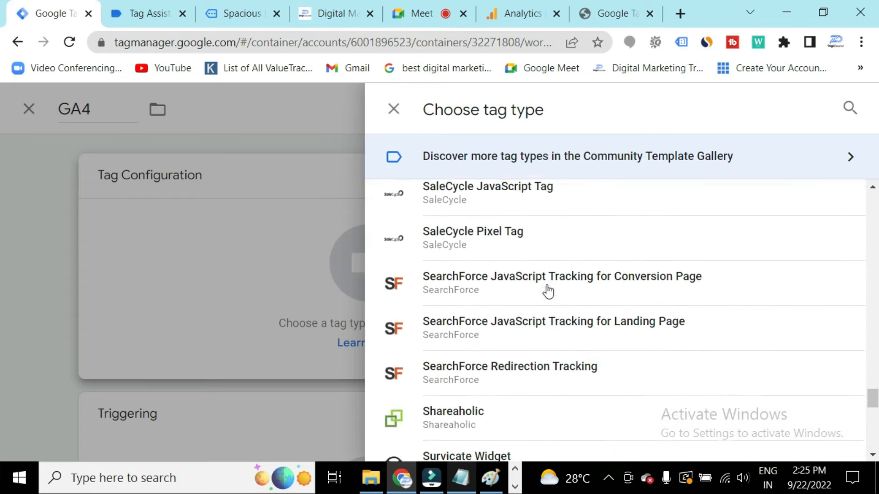
scroll(548, 291, down, 7)
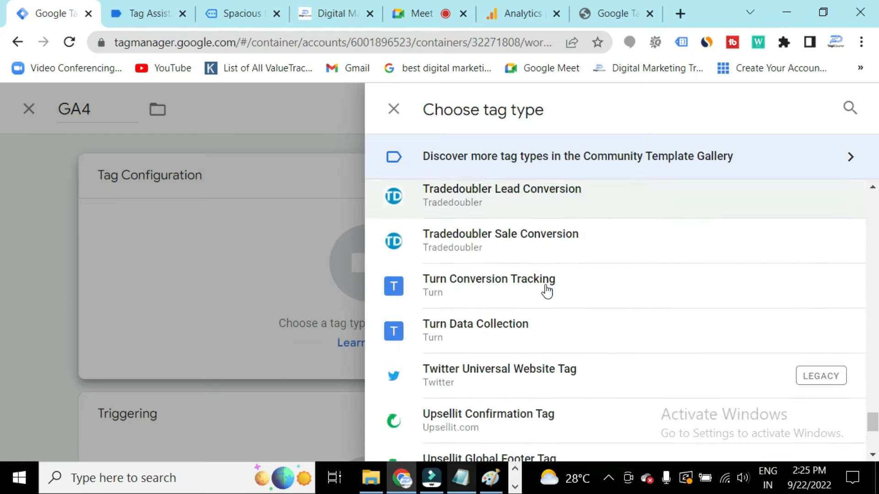
scroll(547, 291, down, 5)
scroll(583, 341, up, 20)
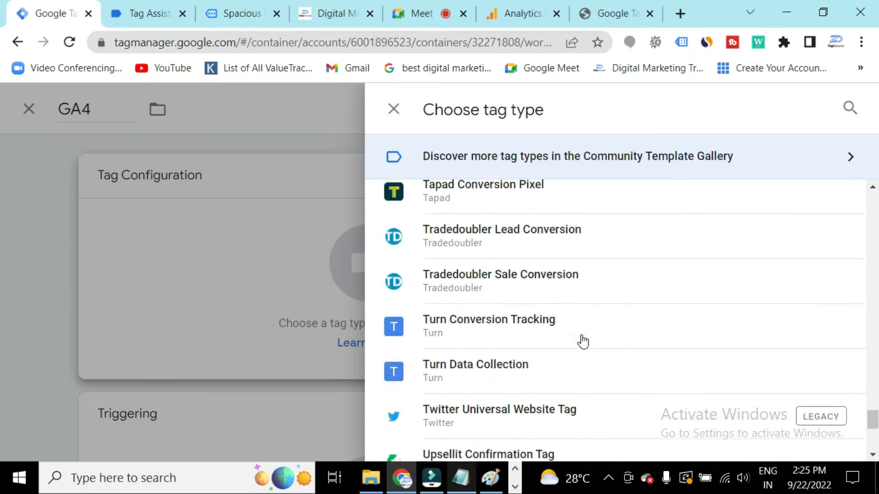
scroll(582, 341, up, 5)
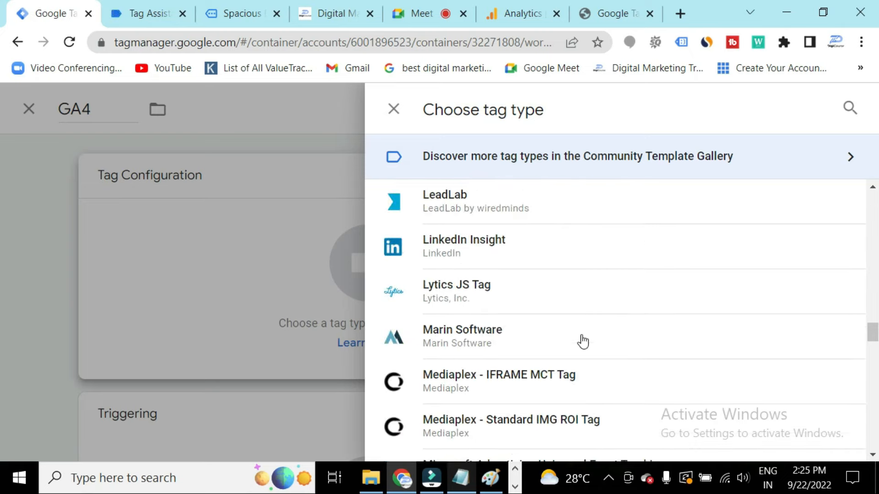
scroll(582, 341, up, 18)
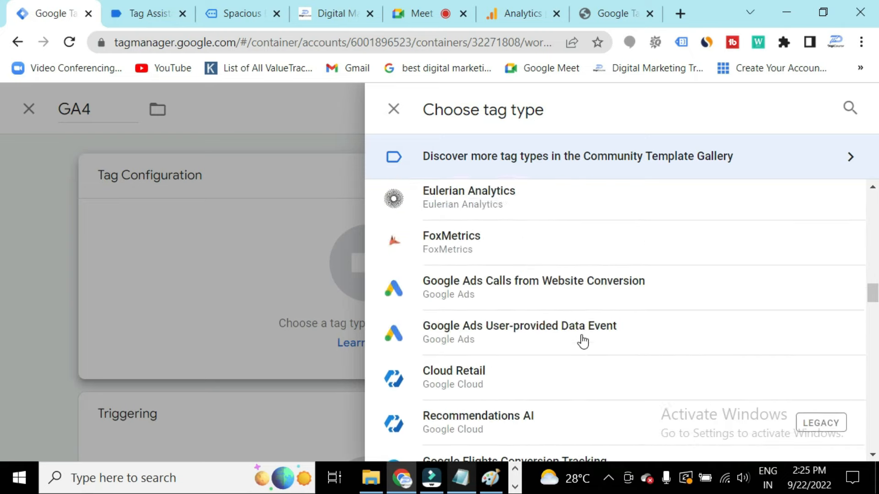
scroll(623, 372, up, 7)
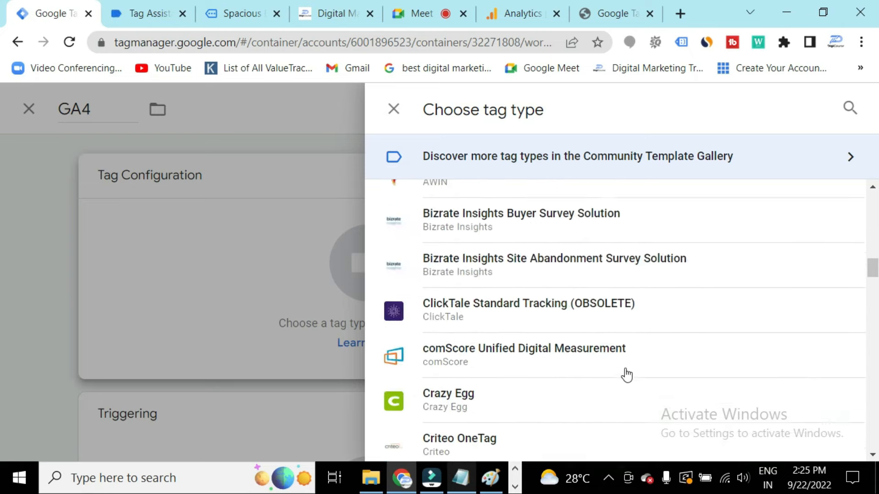
Set the GA4 tag's type to Google Analytics: GA4 Configuration.
scroll(625, 370, up, 7)
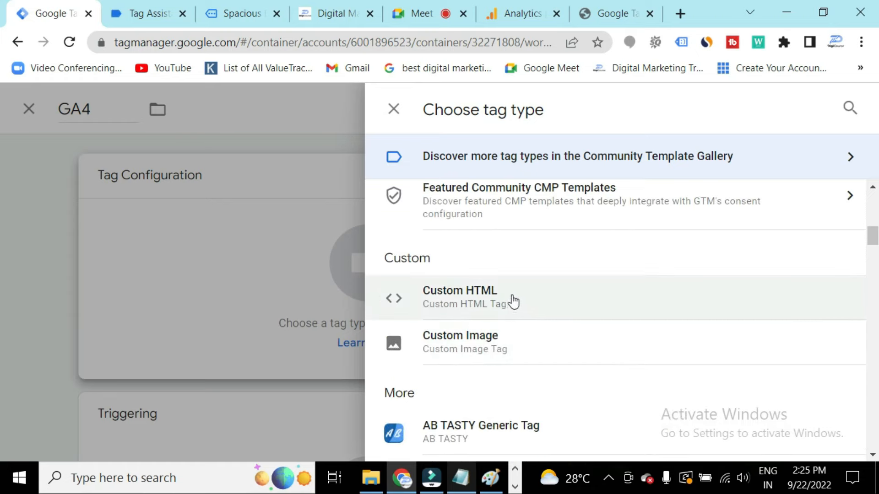
click(525, 304)
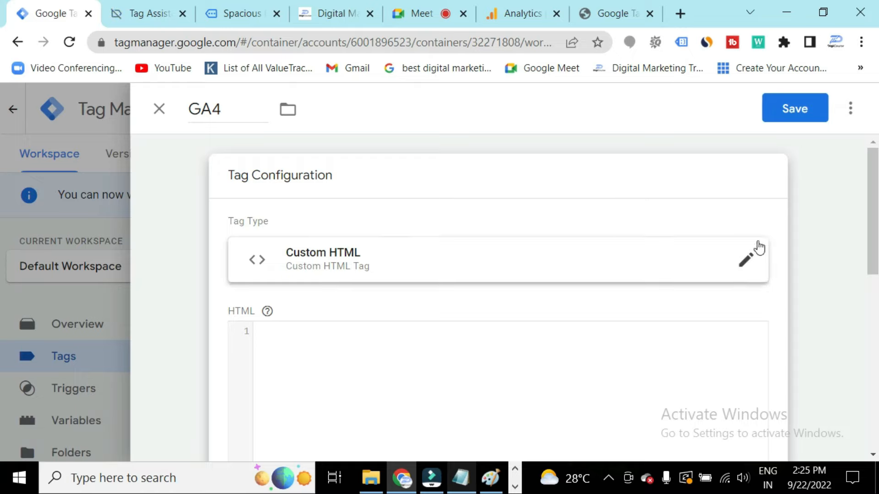
click(589, 188)
click(768, 173)
click(749, 266)
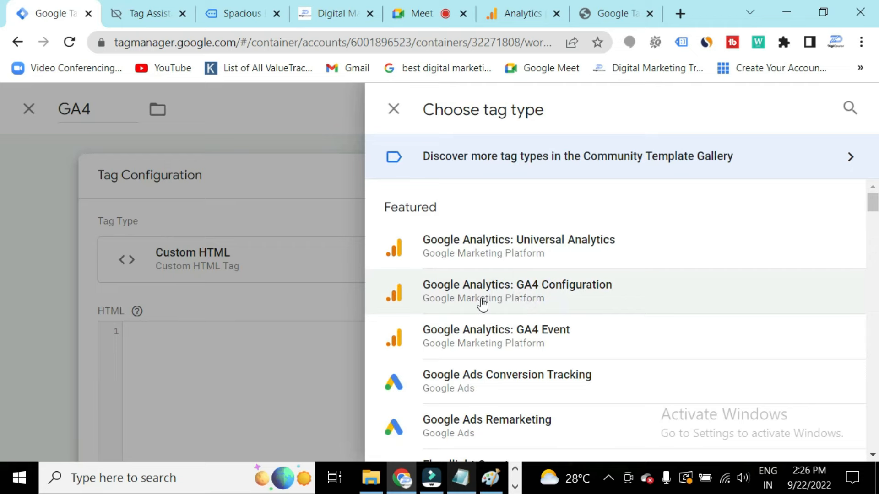
click(549, 298)
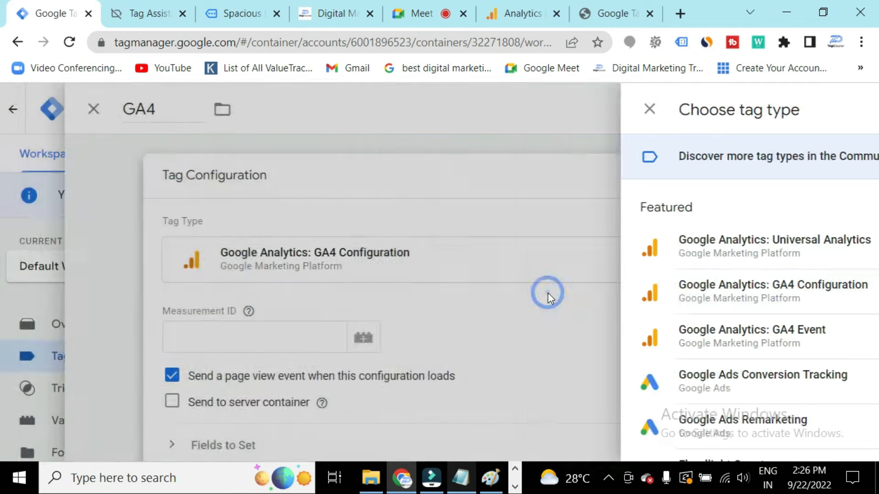
Switch to Google Analytics and open the Admin settings.
scroll(395, 337, down, 2)
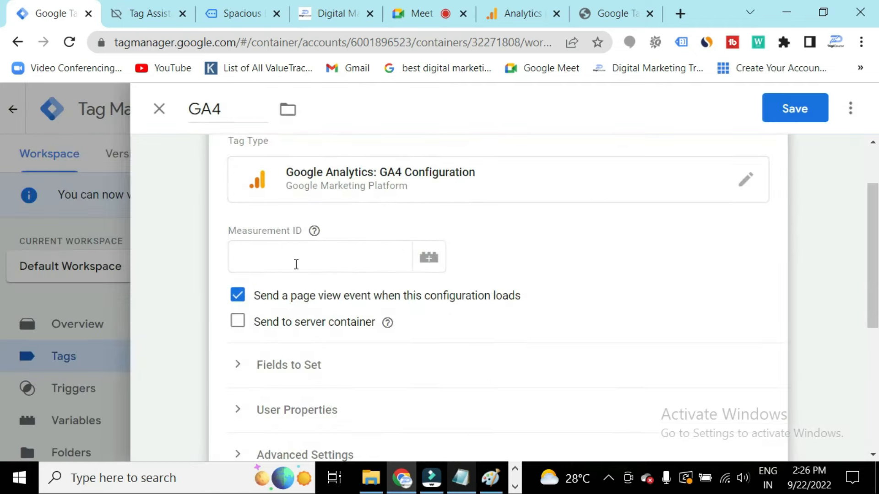
click(290, 258)
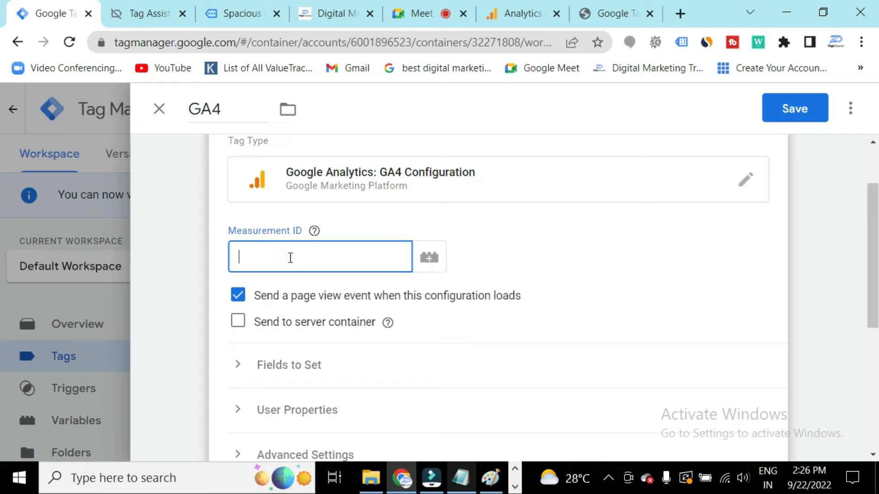
key(shift+Tab)
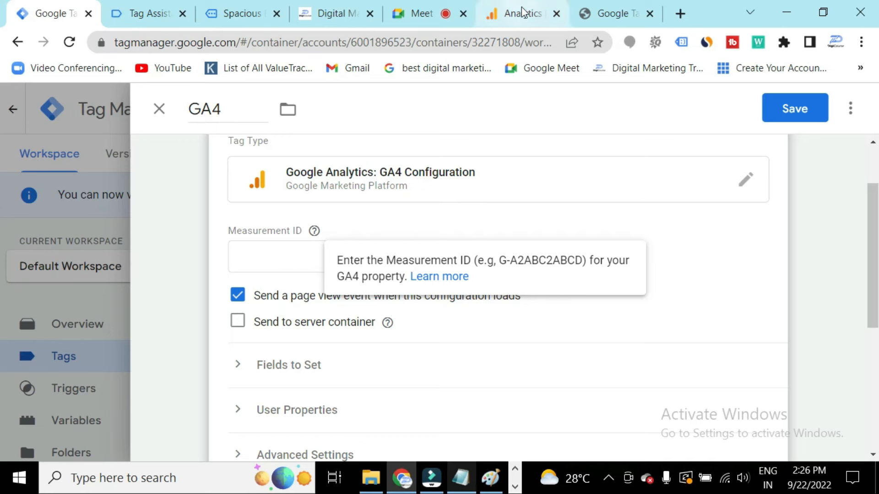
click(508, 15)
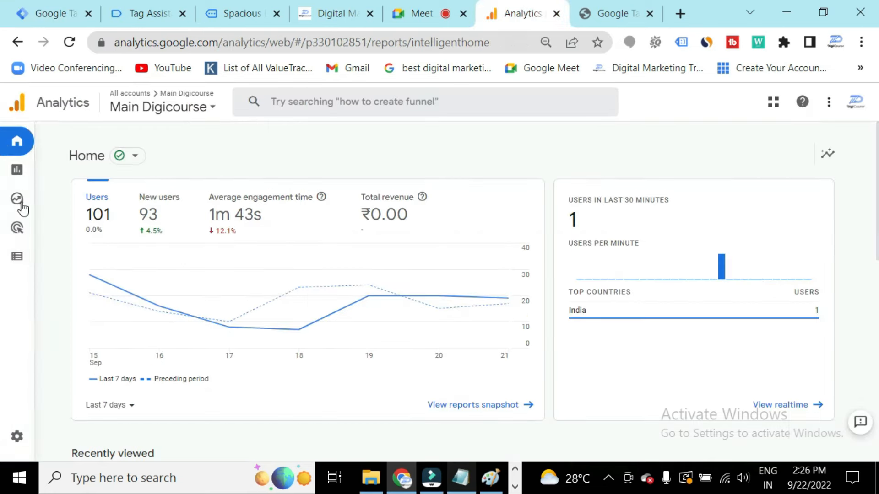
mouse_move(12, 361)
click(17, 440)
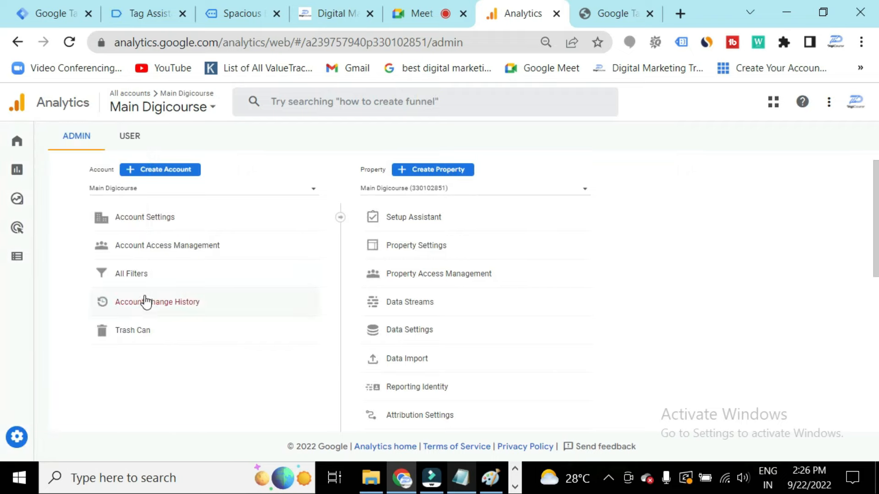
Open the Main Digicourse web data stream's details and copy its measurement ID.
mouse_move(10, 446)
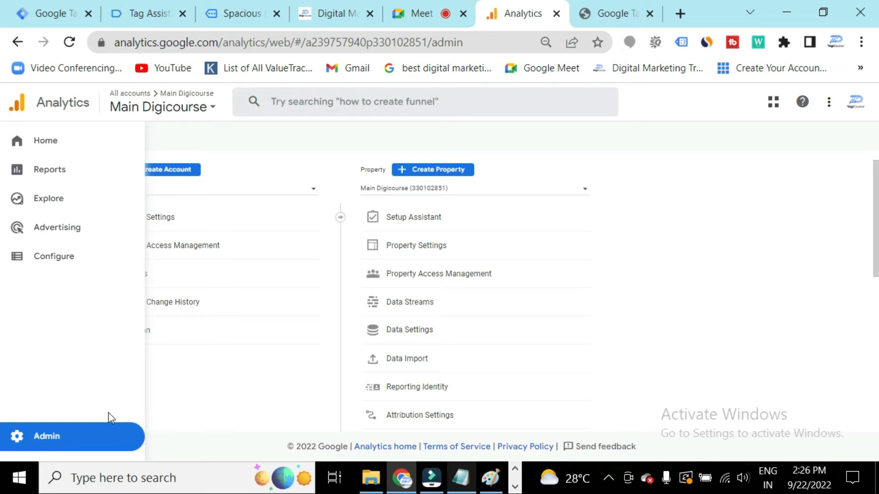
key(ctrl+equal)
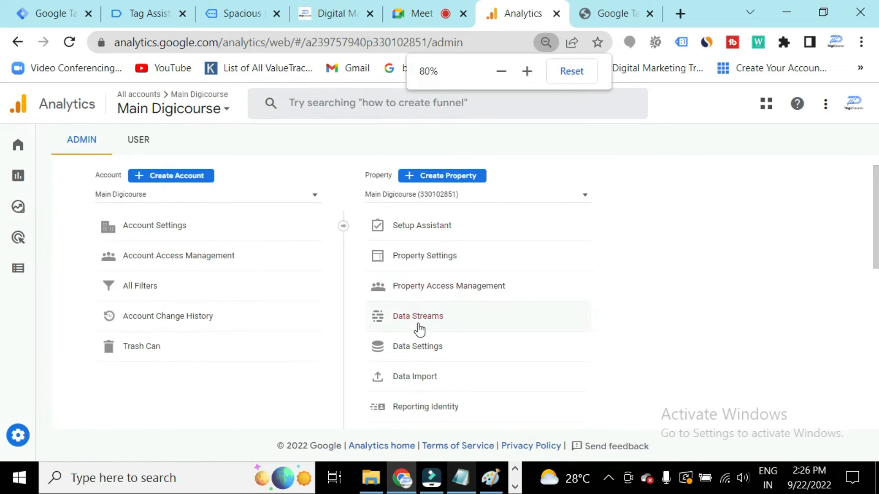
click(417, 316)
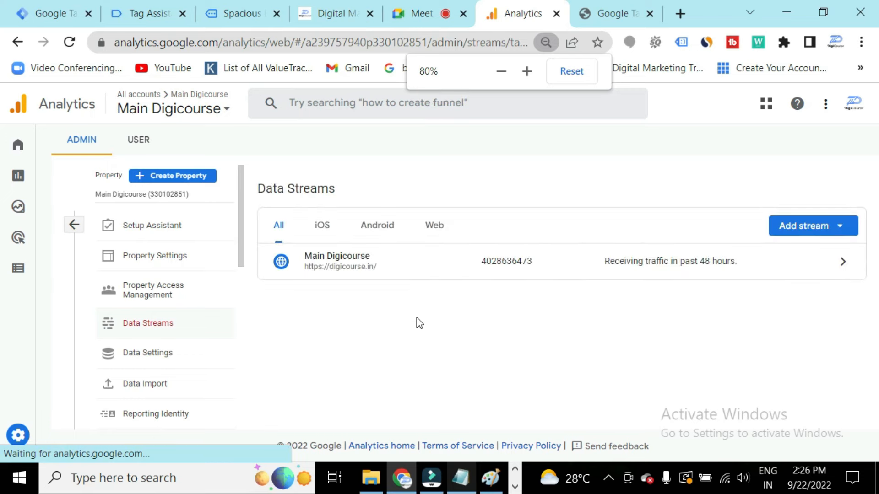
click(536, 263)
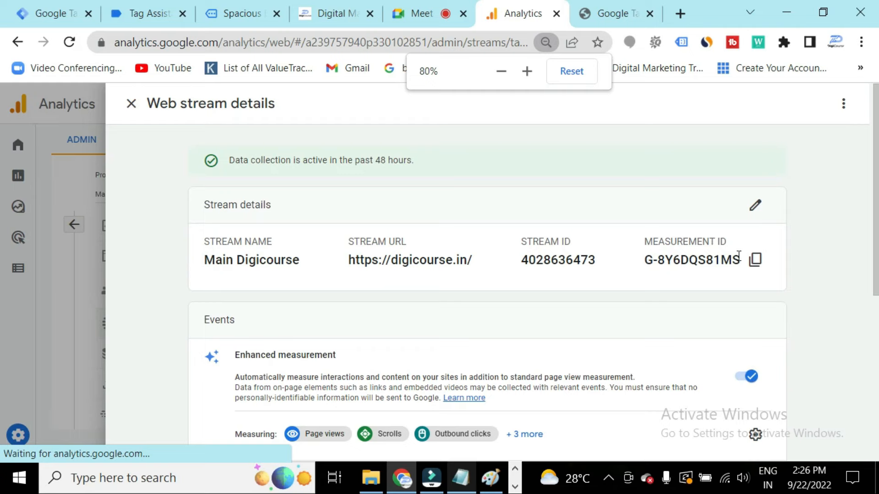
click(755, 260)
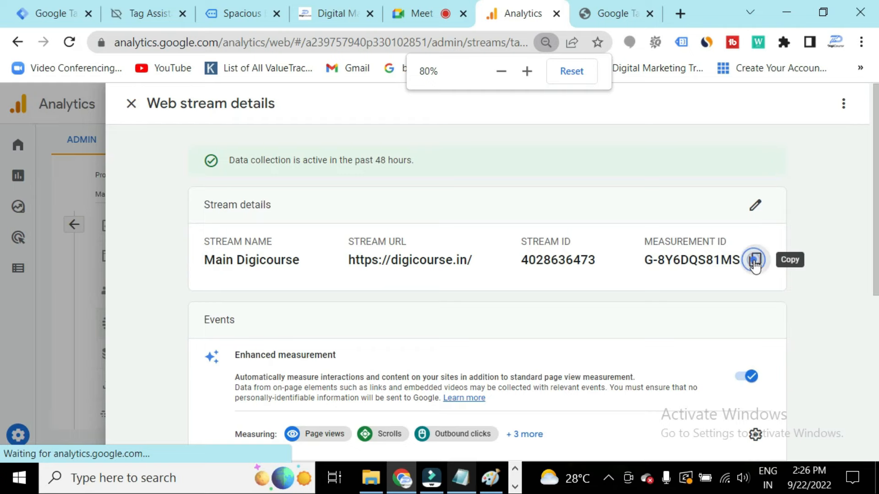
Paste the measurement ID G-8Y6DQS81MS into the GA4 tag's Measurement ID field.
click(69, 19)
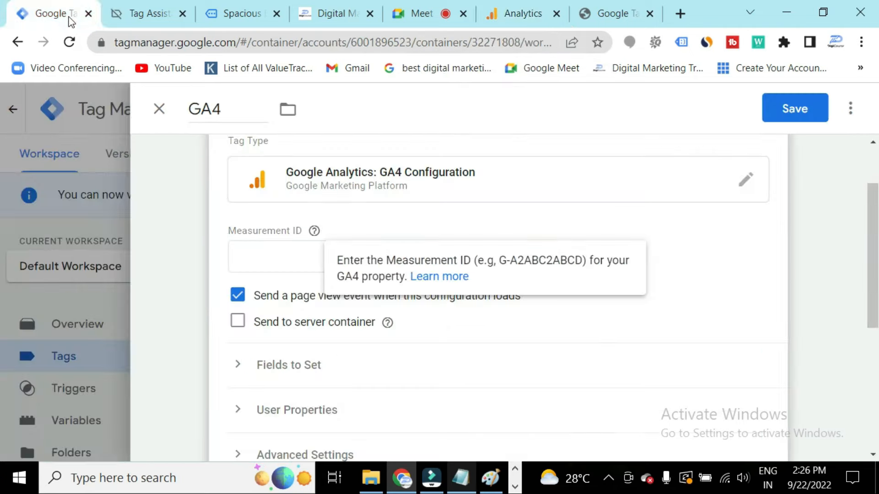
click(272, 256)
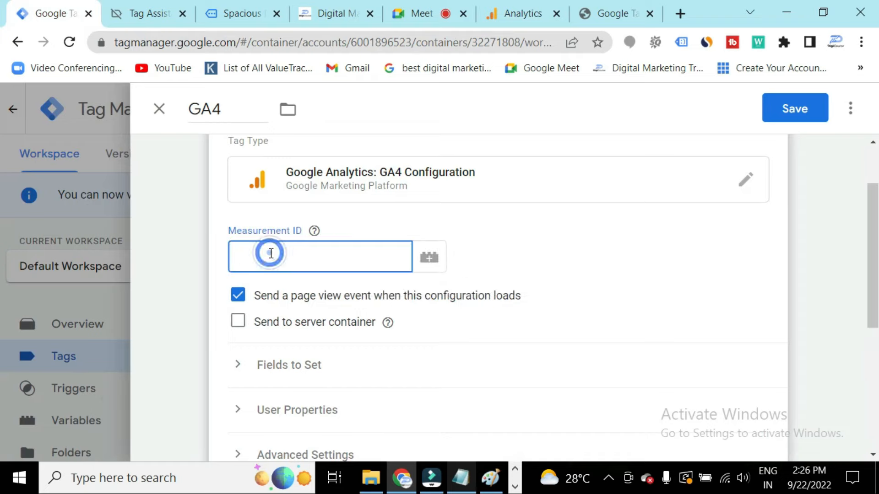
key(ctrl+v)
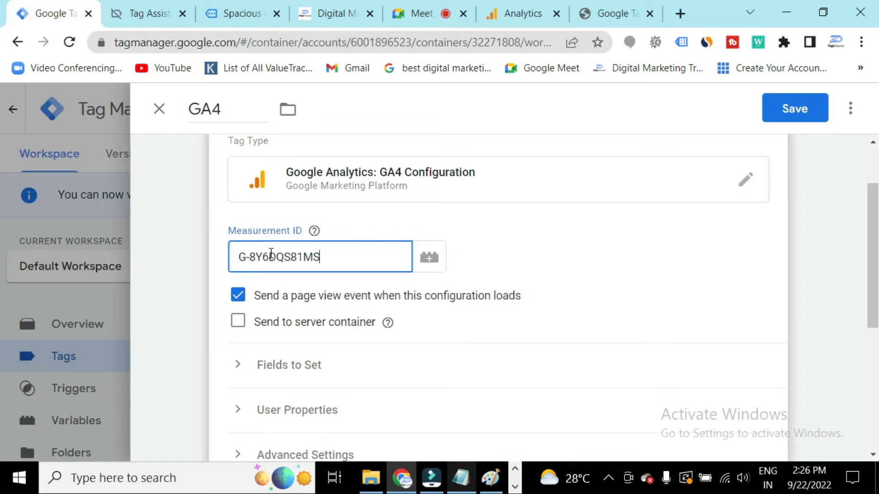
Open the trigger chooser, start a new trigger and browse the available trigger types.
scroll(341, 353, down, 5)
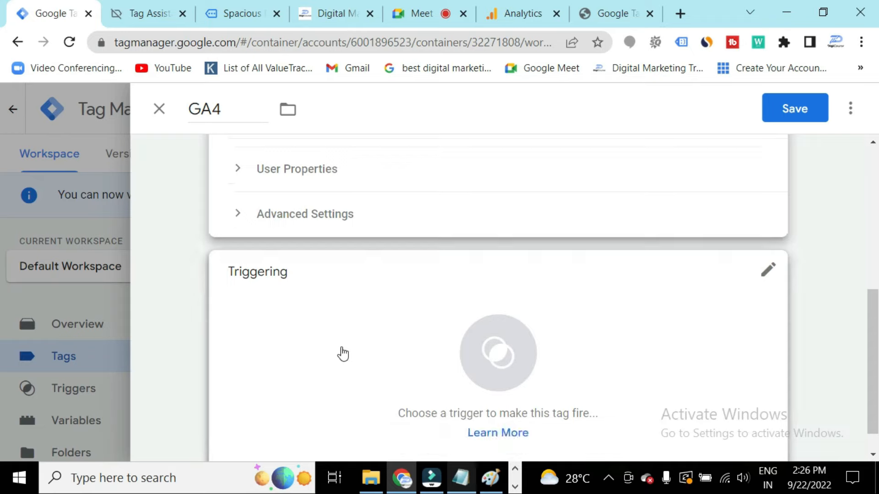
click(763, 284)
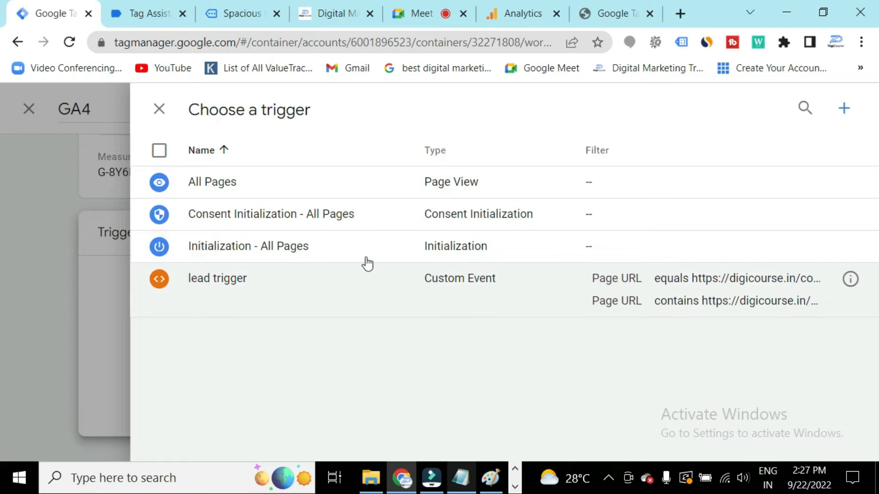
click(845, 112)
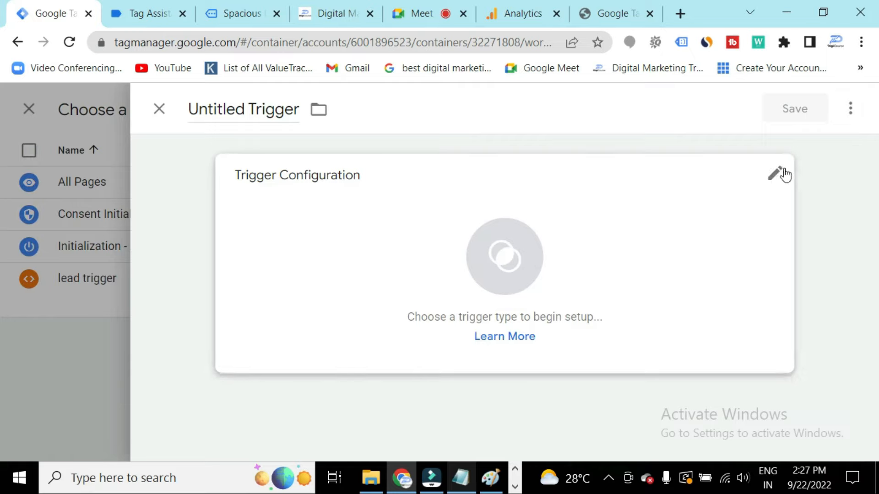
click(777, 174)
scroll(558, 291, down, 2)
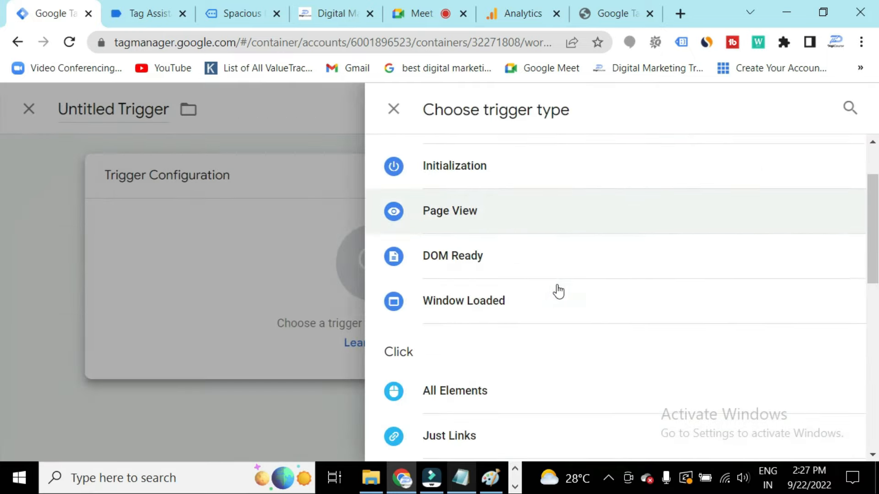
scroll(558, 291, down, 4)
scroll(553, 302, up, 2)
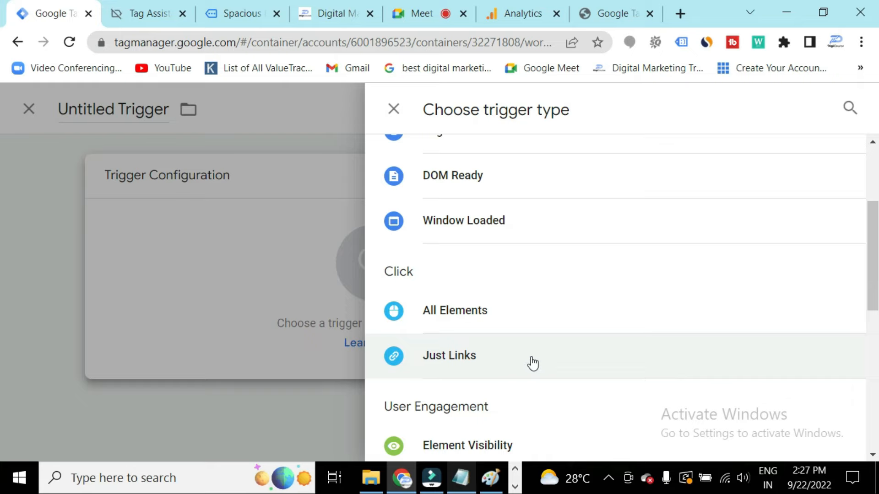
scroll(504, 367, down, 3)
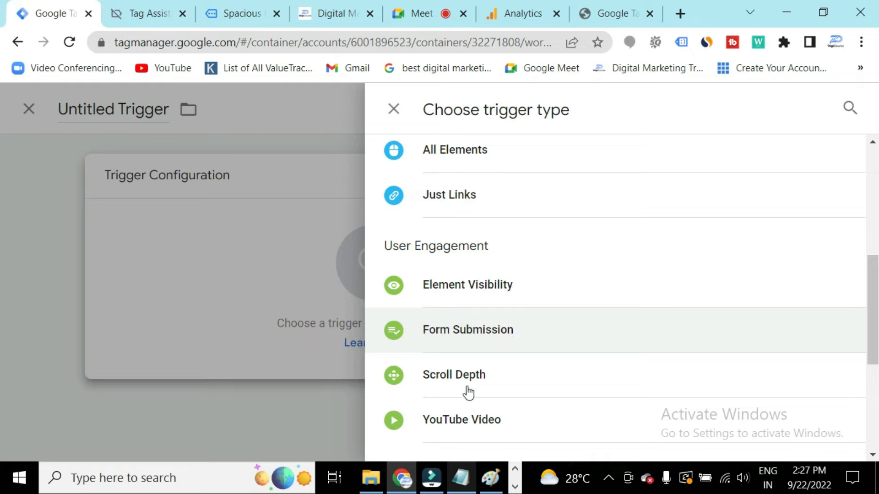
scroll(495, 388, down, 2)
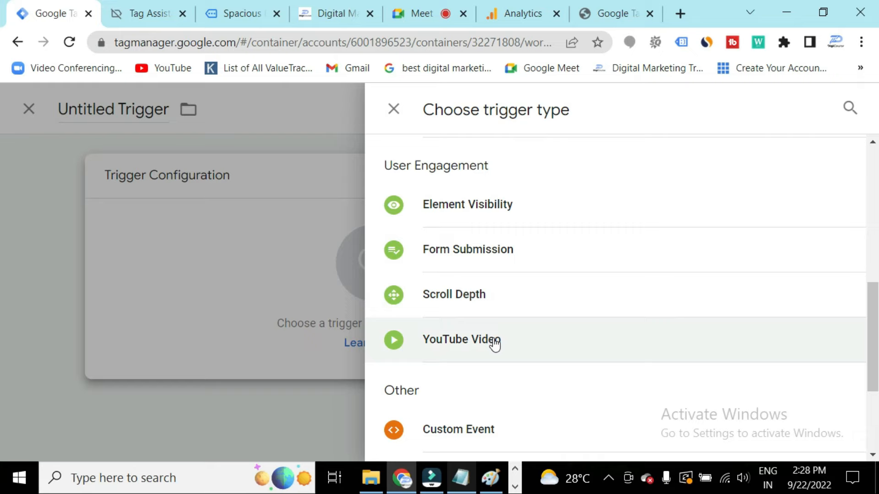
scroll(494, 344, down, 2)
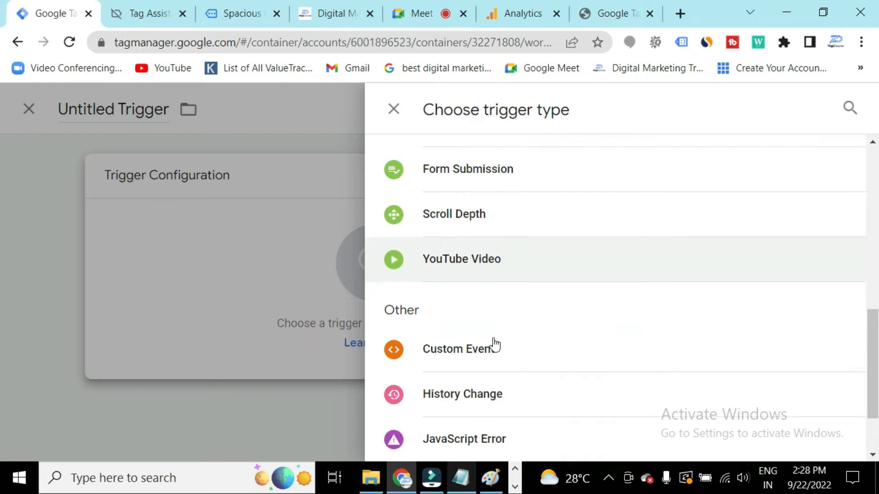
scroll(493, 346, down, 2)
scroll(493, 346, up, 12)
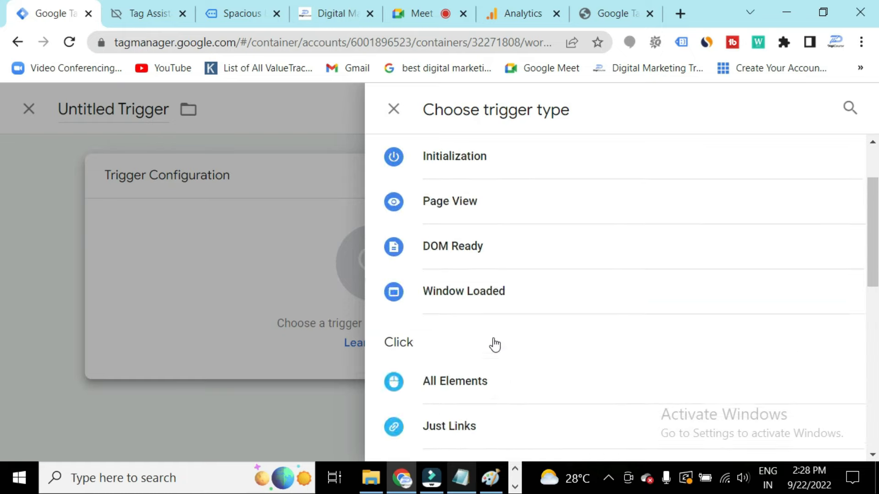
scroll(495, 345, up, 2)
click(393, 109)
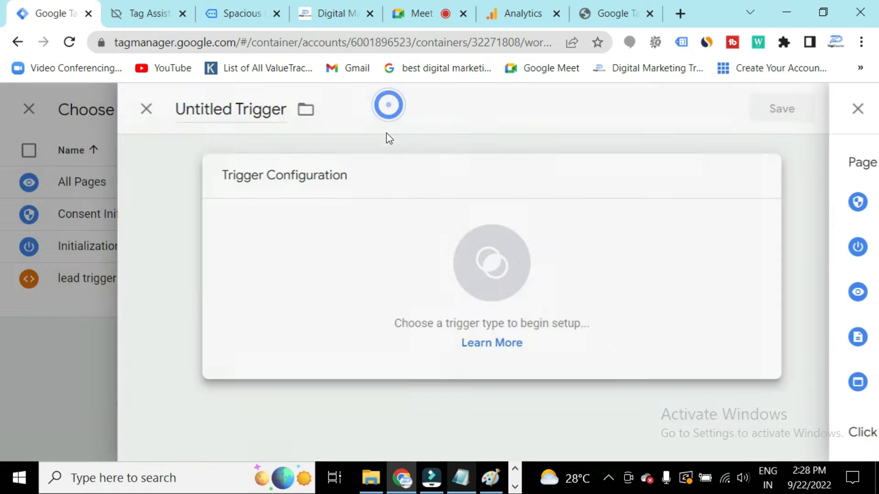
click(159, 109)
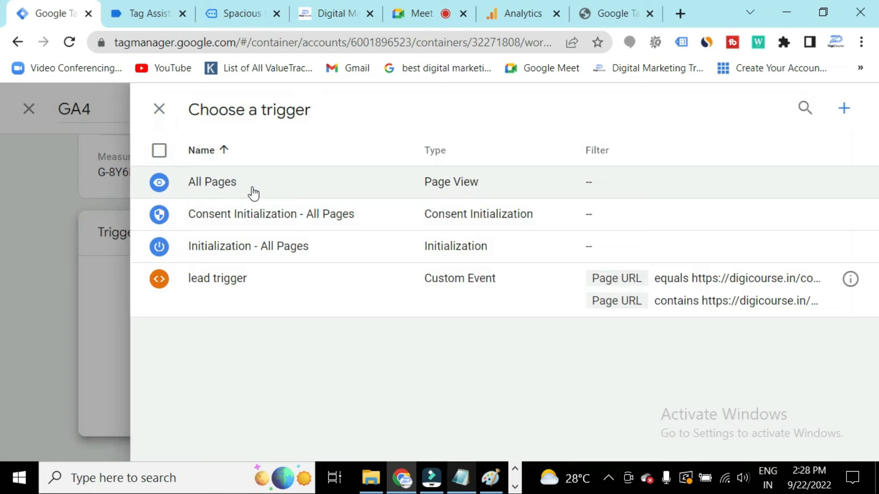
Set All Pages as the GA4 tag's firing trigger and save the tag.
click(274, 185)
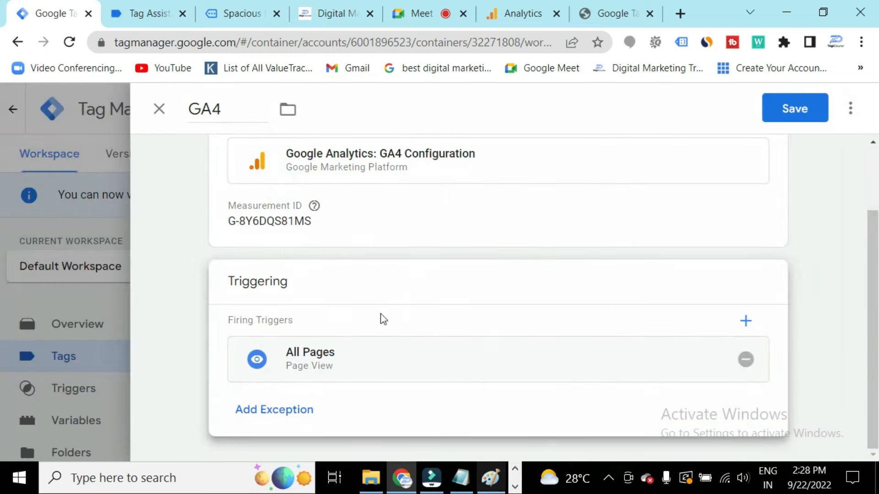
scroll(419, 339, up, 2)
scroll(435, 339, down, 2)
scroll(435, 339, up, 2)
click(788, 111)
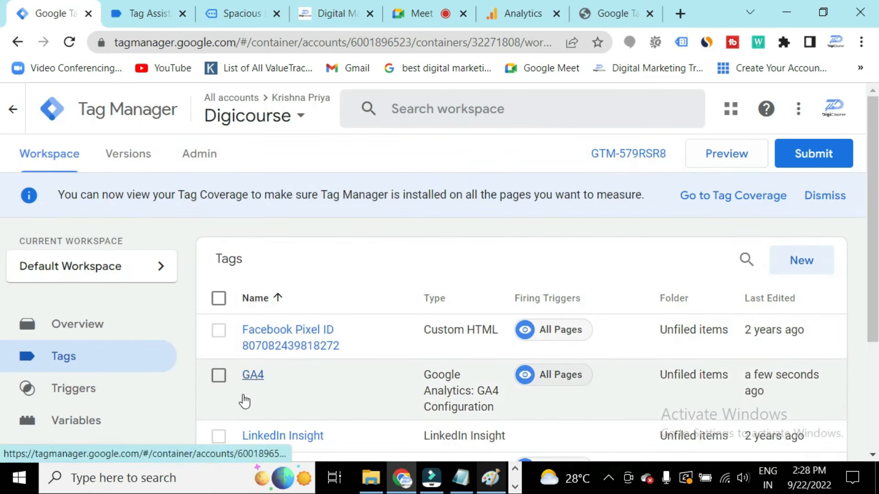
Submit the workspace changes and publish a new container version named GA4.
click(313, 392)
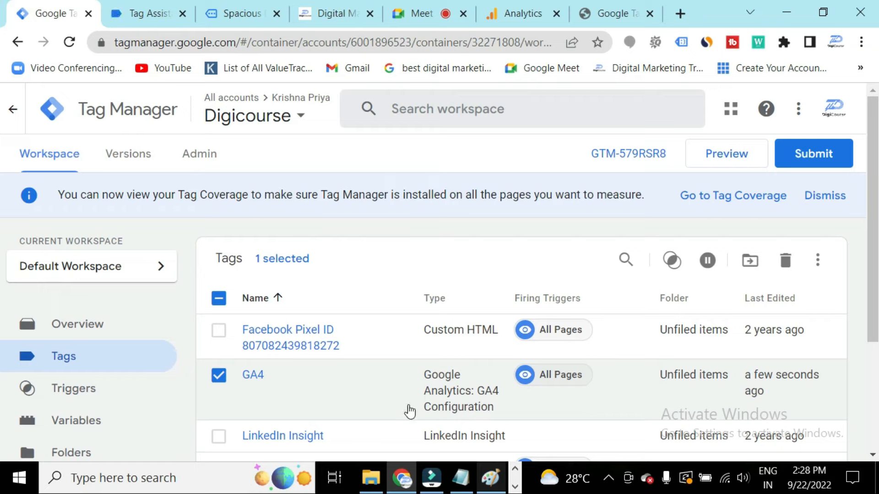
click(800, 162)
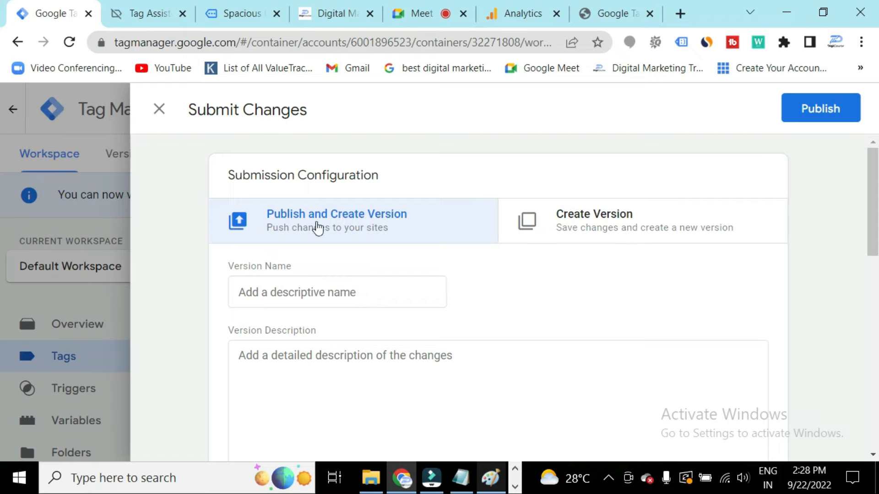
click(806, 110)
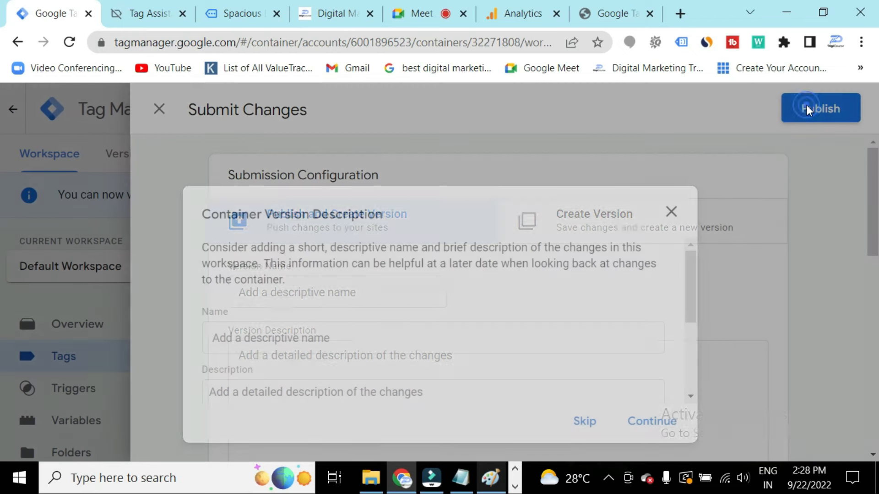
scroll(387, 349, down, 3)
scroll(387, 353, up, 3)
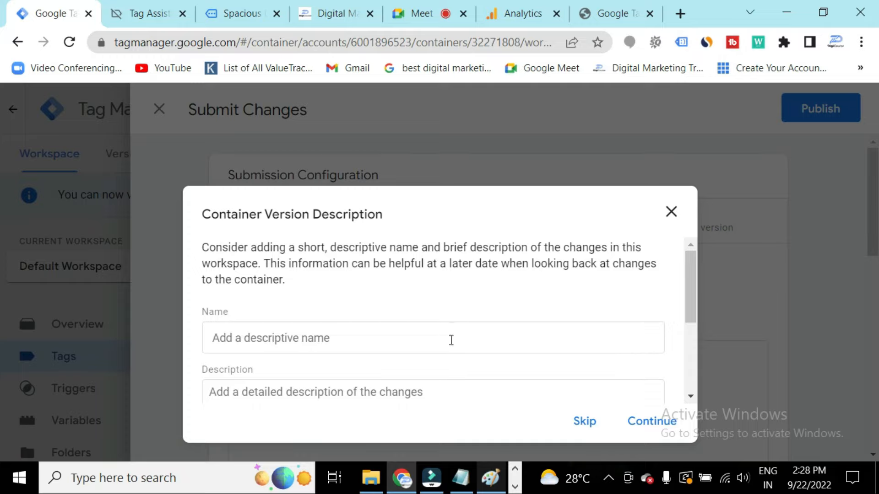
click(436, 345)
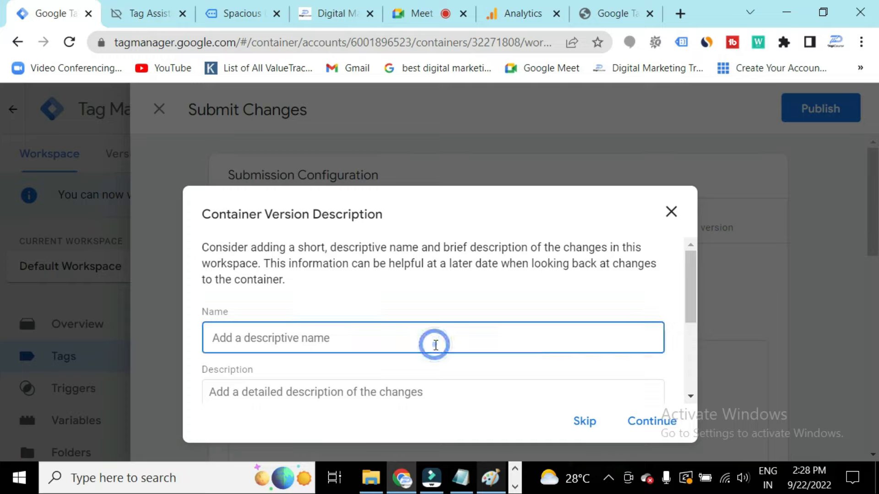
text(GA4)
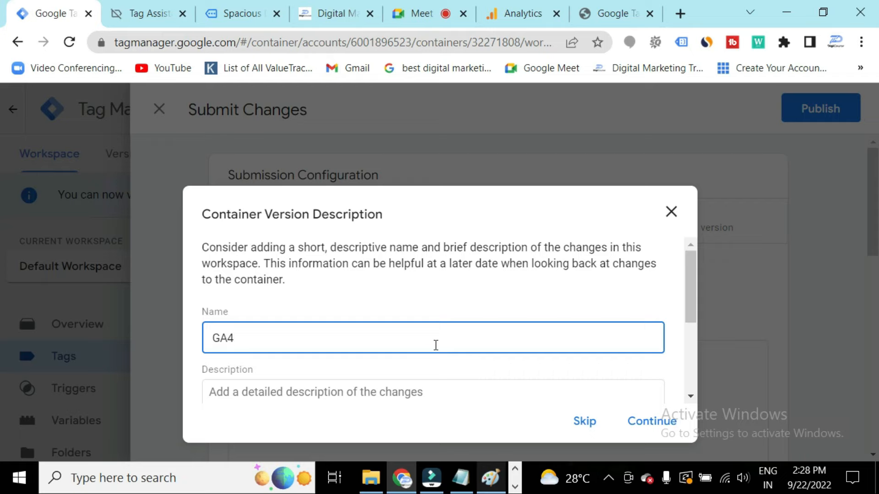
click(663, 420)
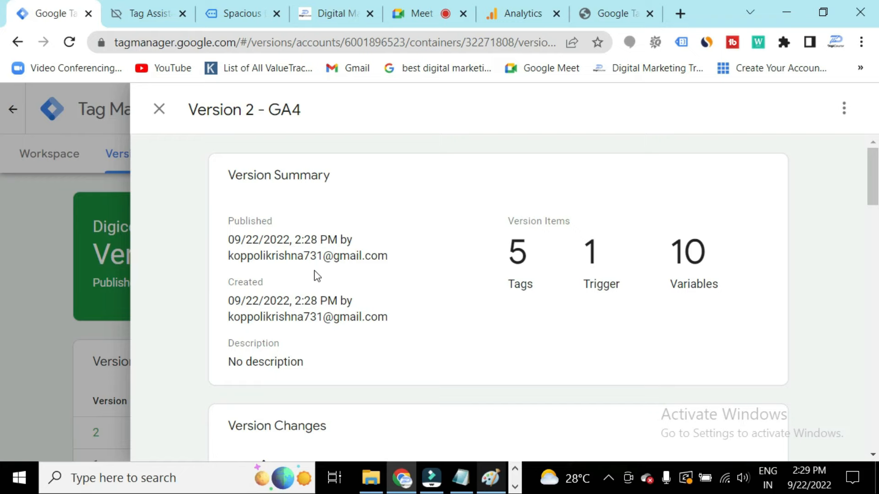
Review the published version's summary, changes and tag list, then close the version view.
scroll(332, 298, down, 5)
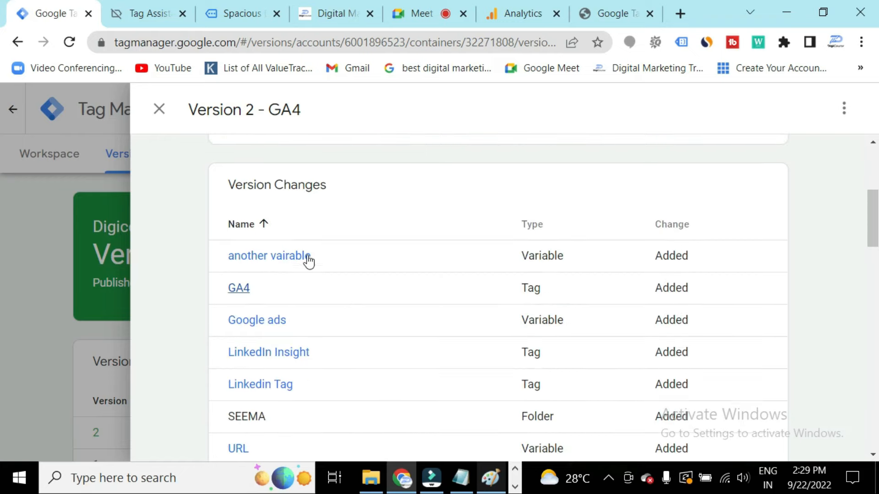
scroll(275, 302, down, 2)
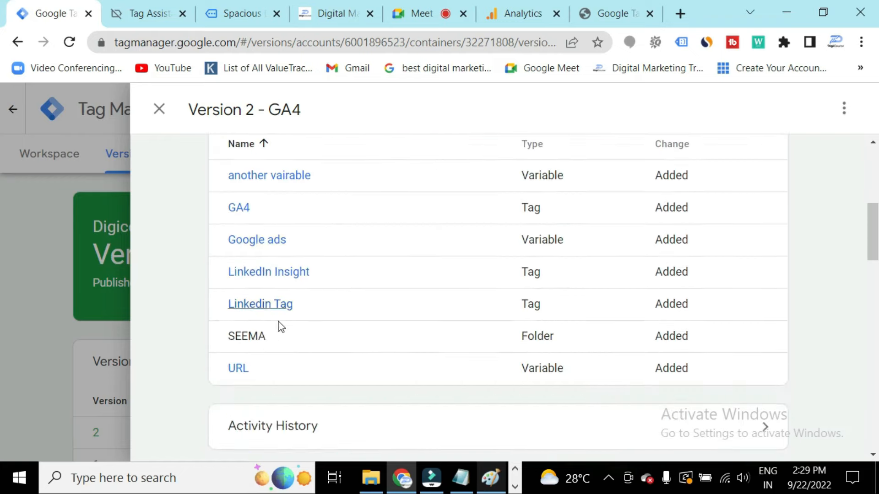
scroll(281, 321, up, 2)
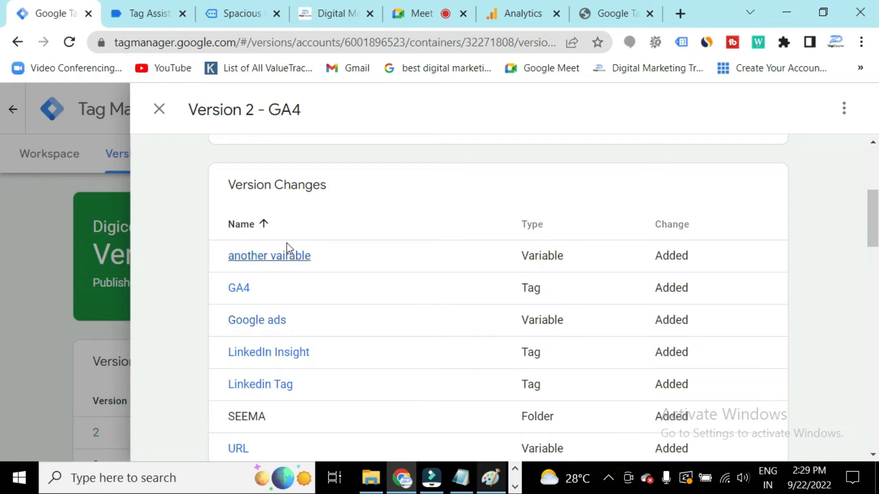
scroll(499, 340, down, 2)
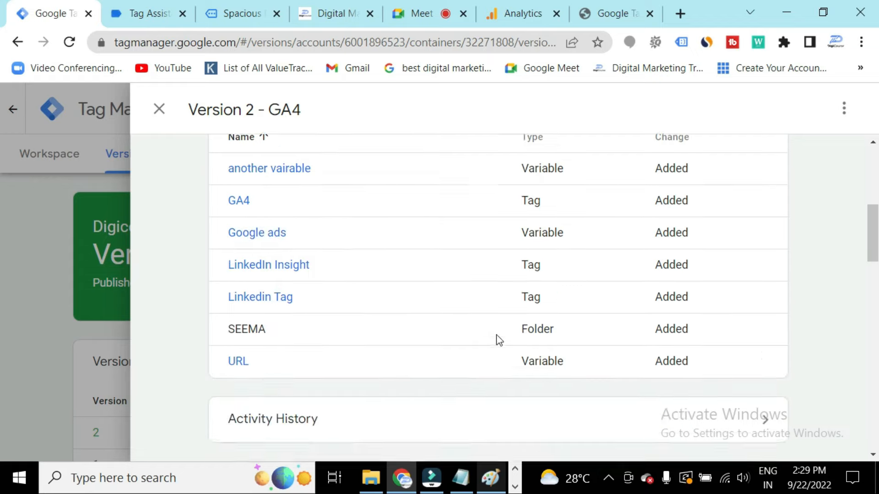
scroll(499, 340, down, 7)
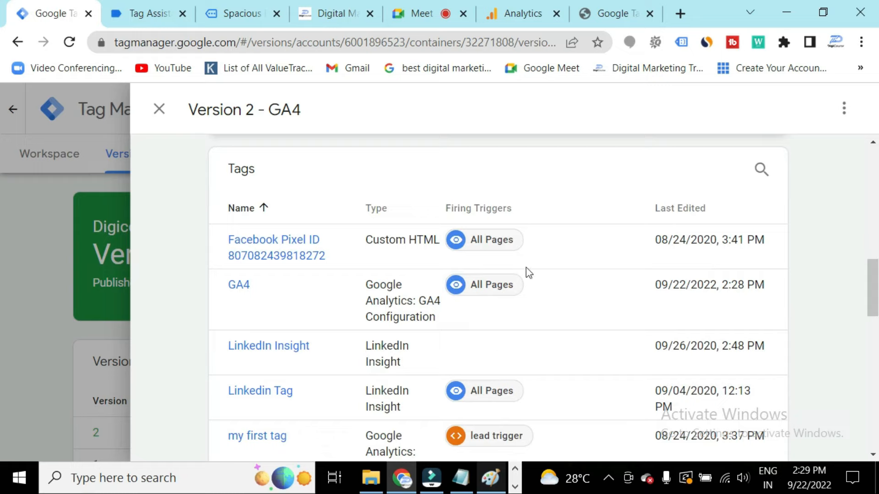
scroll(421, 365, down, 1)
scroll(422, 365, up, 5)
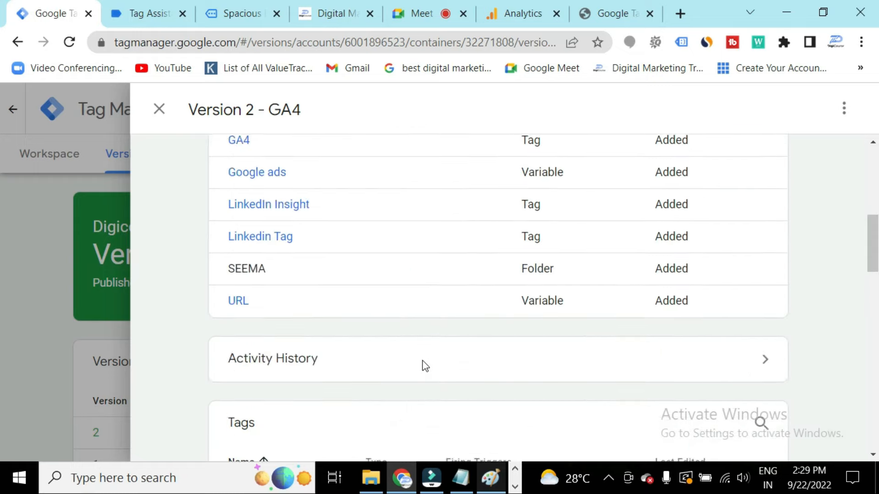
scroll(425, 366, up, 3)
click(158, 109)
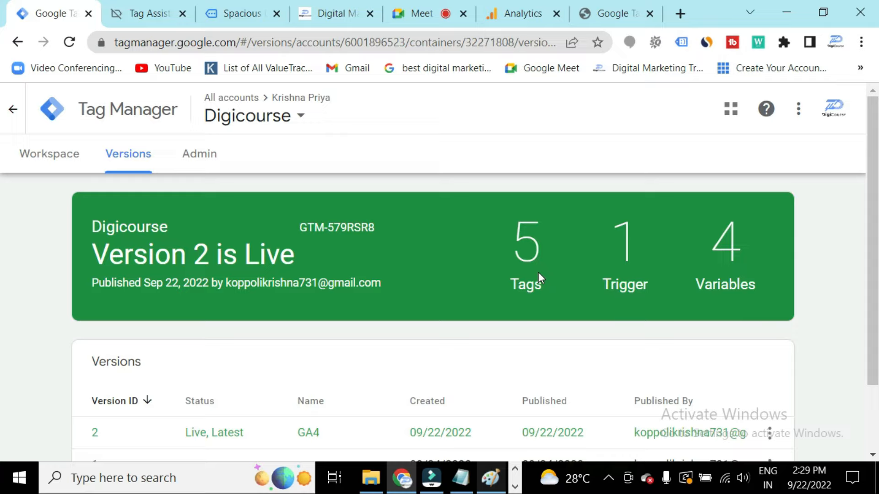
Return to the workspace's tags and start a new tag named fb.
click(55, 164)
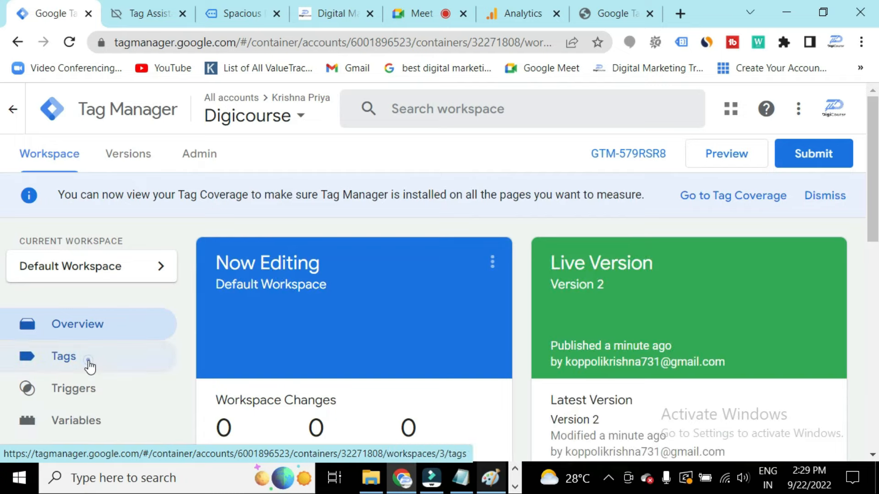
click(89, 363)
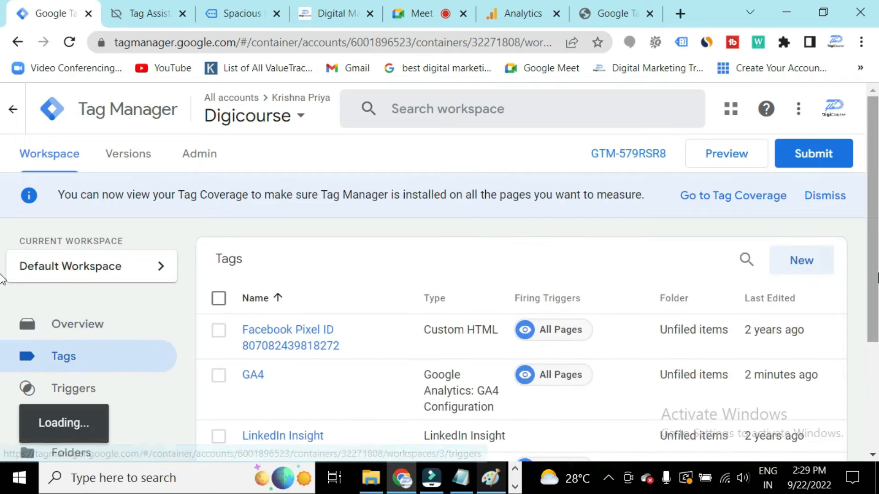
click(811, 267)
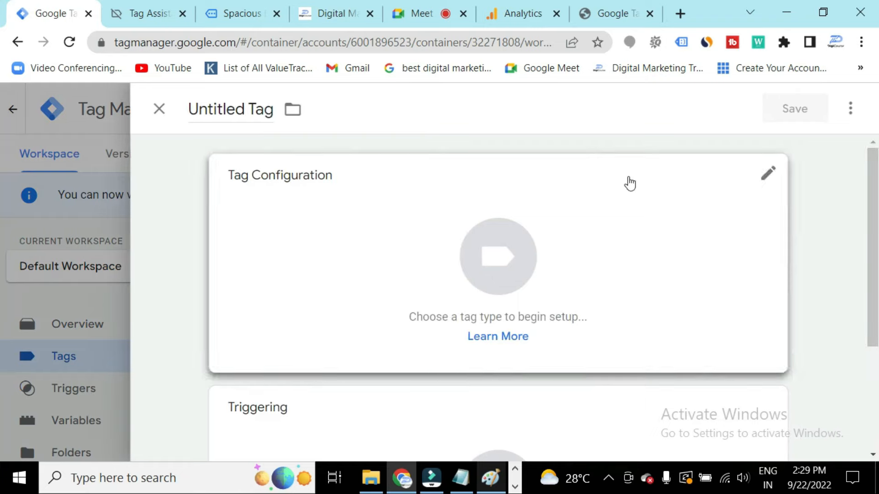
click(271, 113)
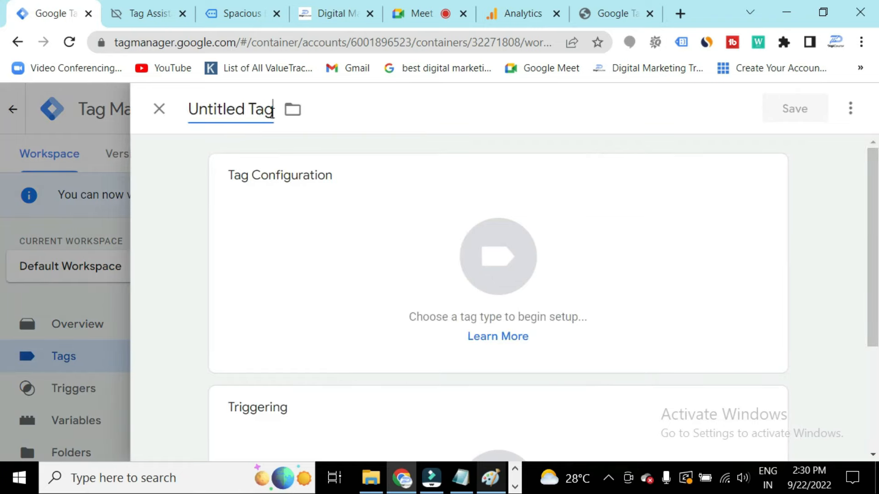
key(BackSpace)
key(BackSpace)
key(BackSpace)
key(BackSpace)
key(BackSpace)
key(BackSpace)
key(BackSpace)
key(BackSpace)
key(BackSpace)
key(BackSpace)
key(BackSpace)
key(BackSpace)
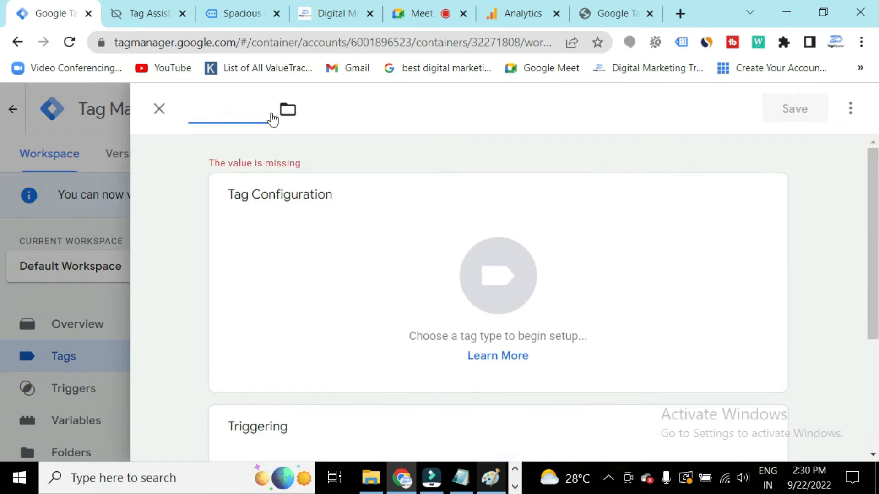
text(fb)
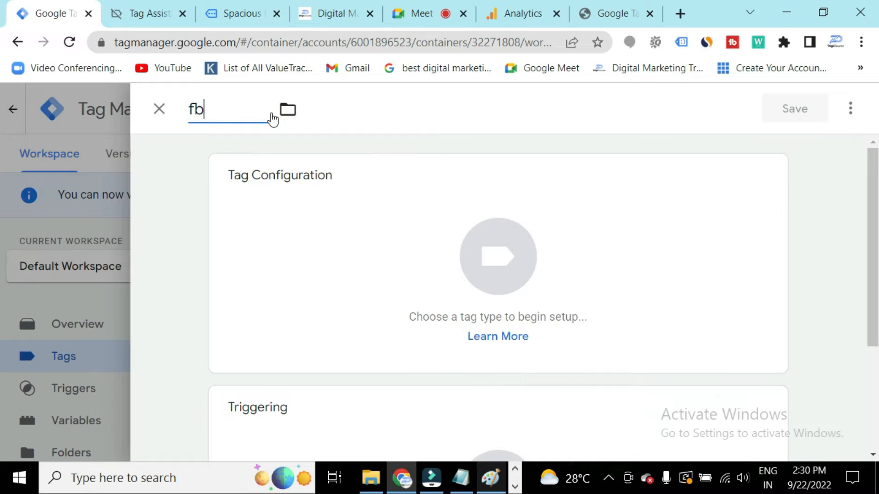
Search the tag types for Facebook, then choose Custom HTML as the fb tag's type.
click(770, 175)
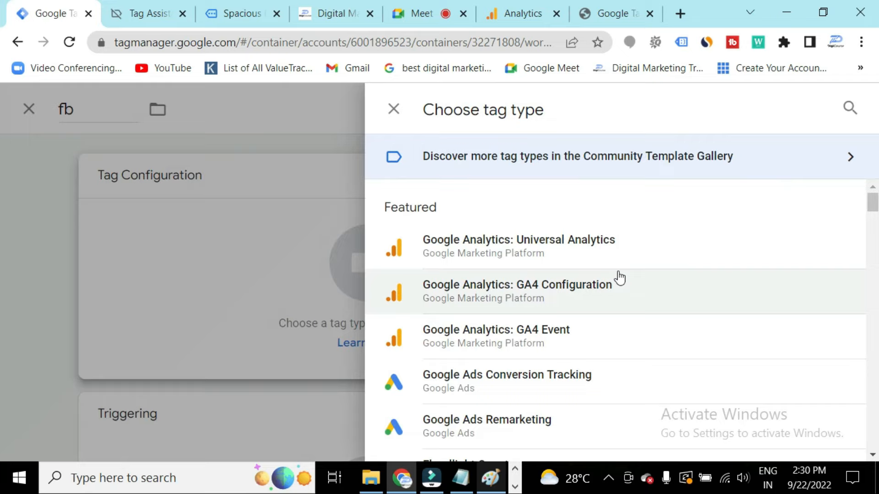
scroll(591, 359, down, 3)
scroll(590, 360, up, 3)
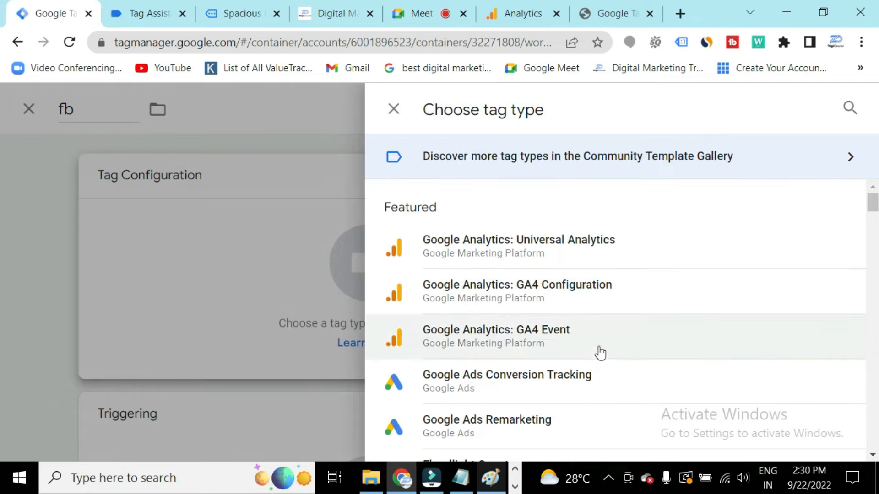
click(850, 108)
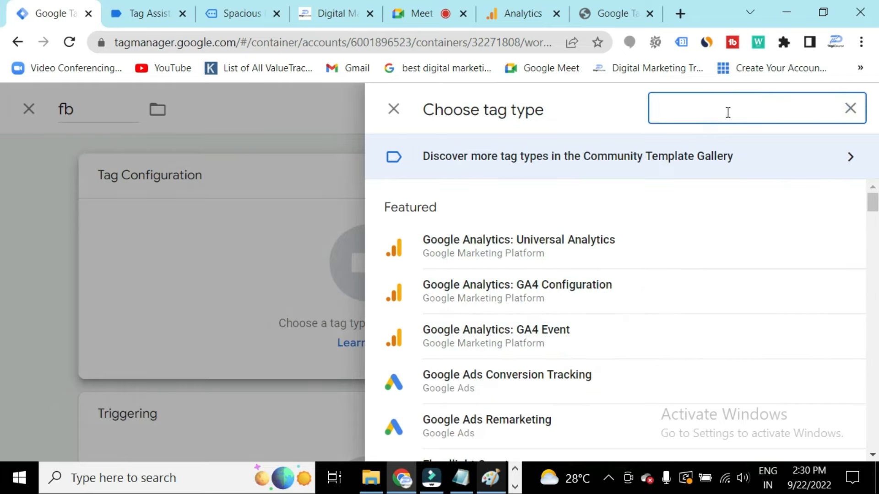
text(facen)
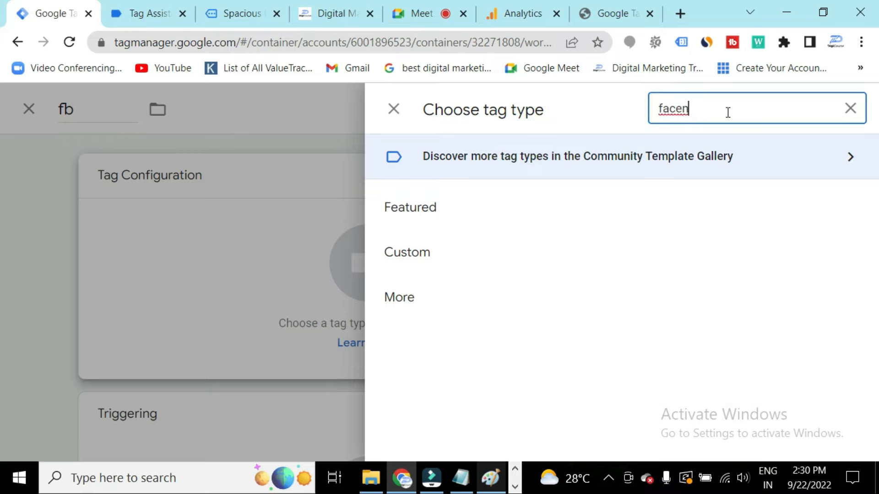
text(boo)
key(BackSpace)
key(BackSpace)
key(BackSpace)
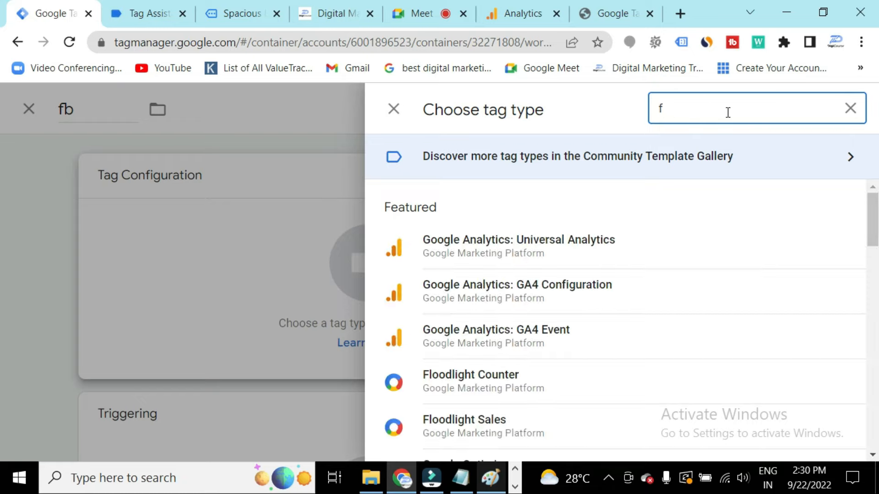
key(BackSpace)
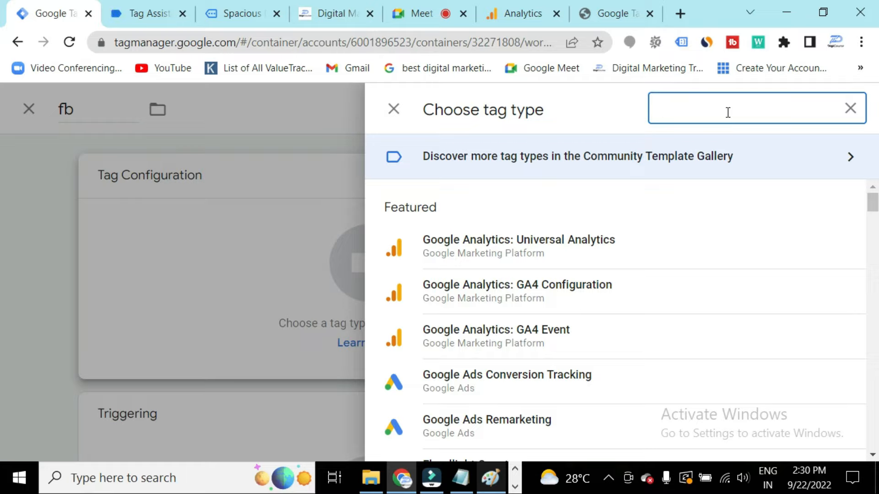
scroll(600, 304, down, 12)
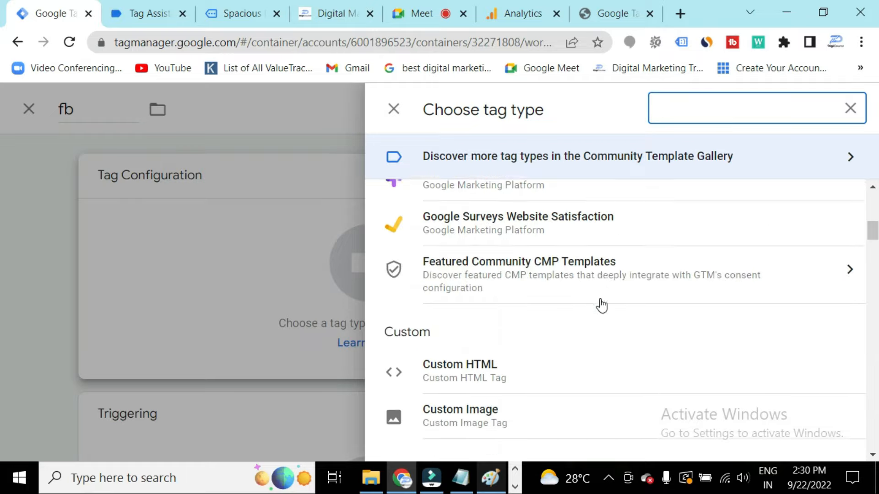
click(524, 246)
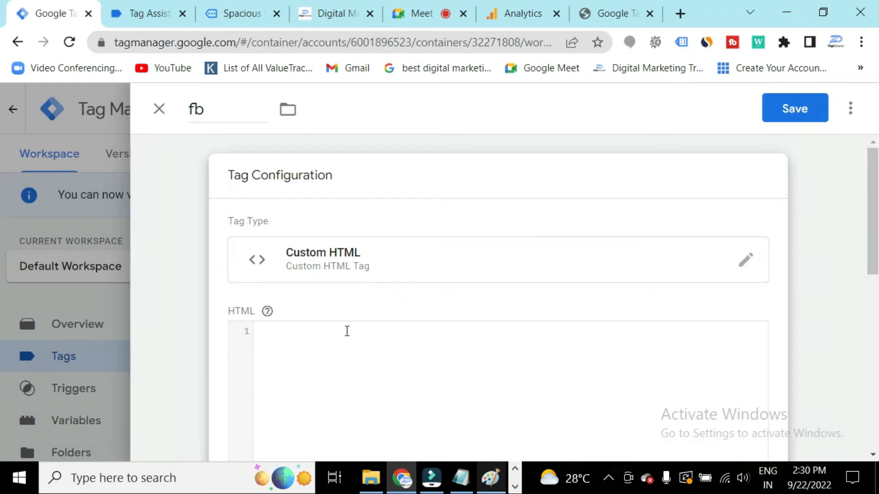
Scroll through the fb tag's settings and close the editor without saving.
scroll(347, 331, down, 2)
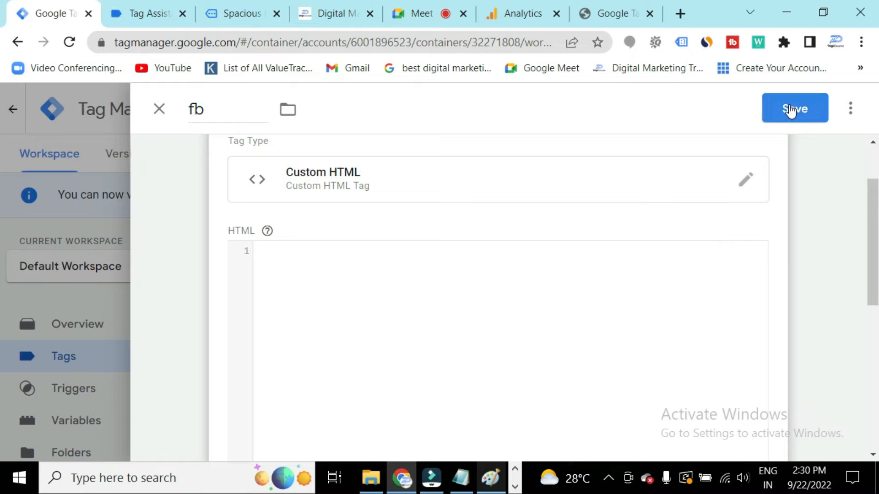
scroll(439, 381, down, 8)
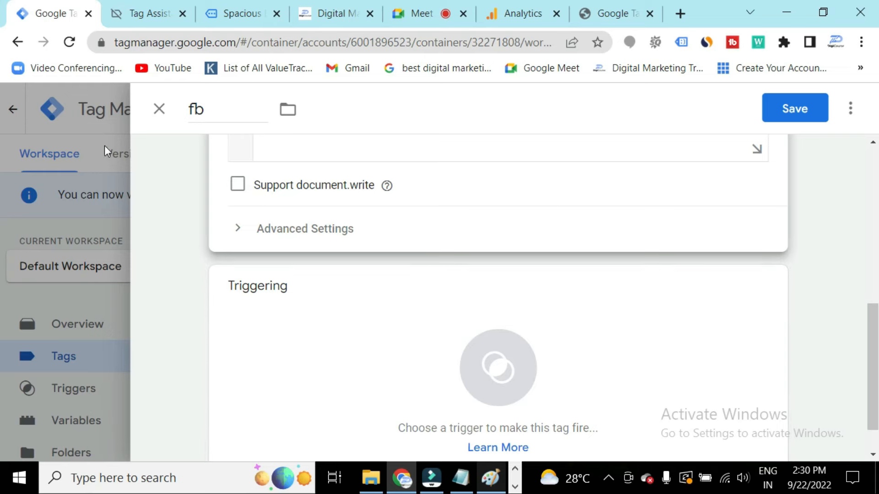
click(164, 110)
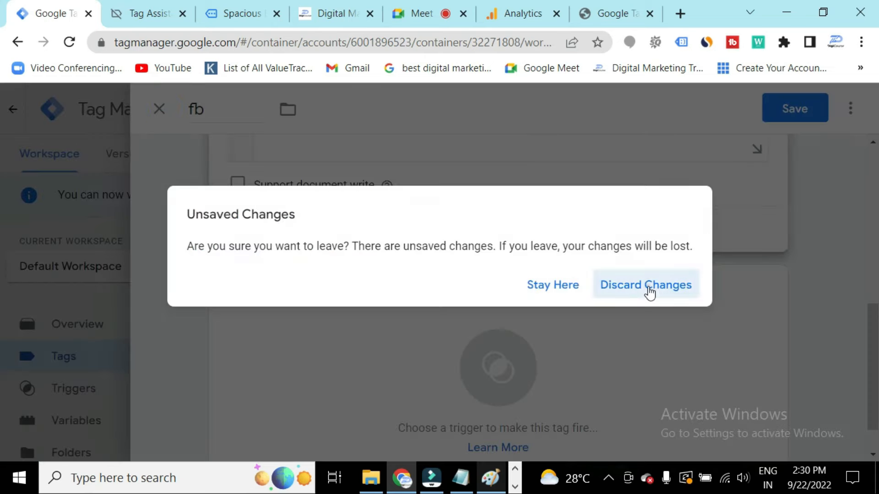